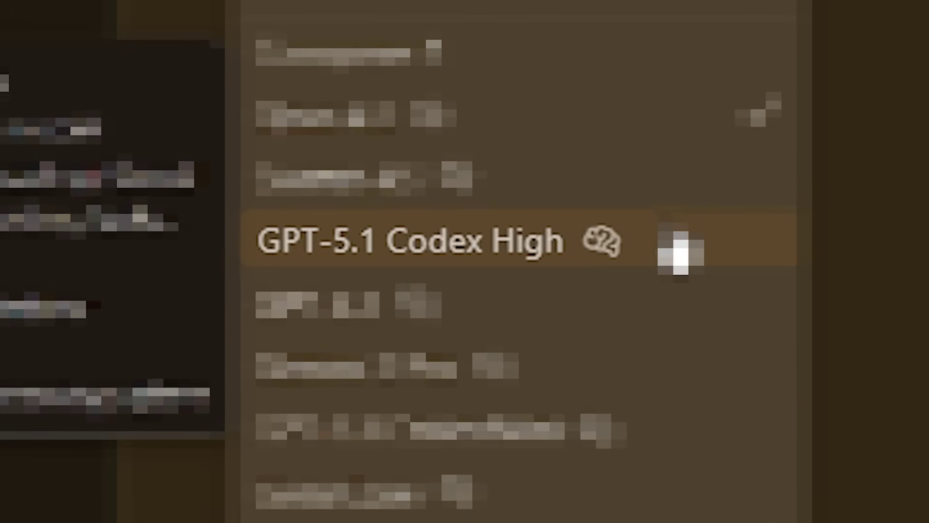
Step: Select the GPT-5.1 Codex High model and enter the prompt for a DOOM-inspired 3D web game in one single HTML file
left_click(697, 261)
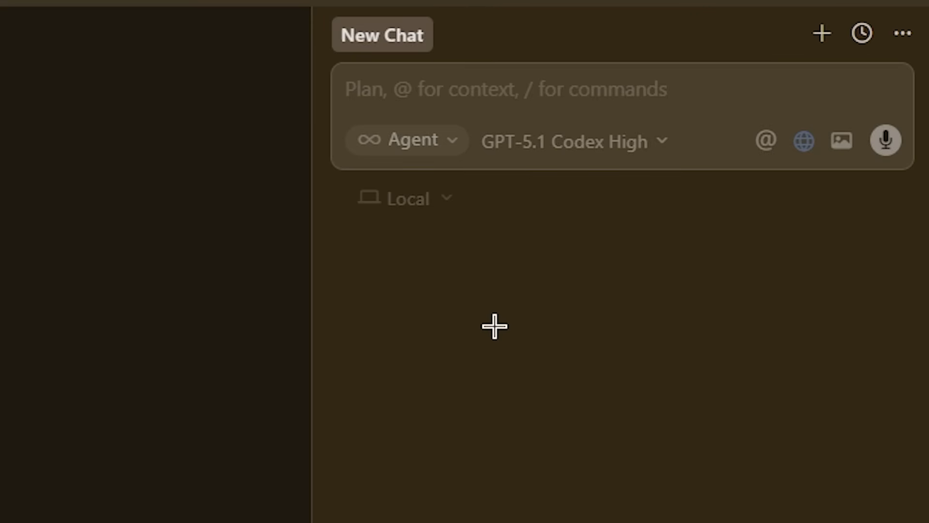
key("ctrl+v")
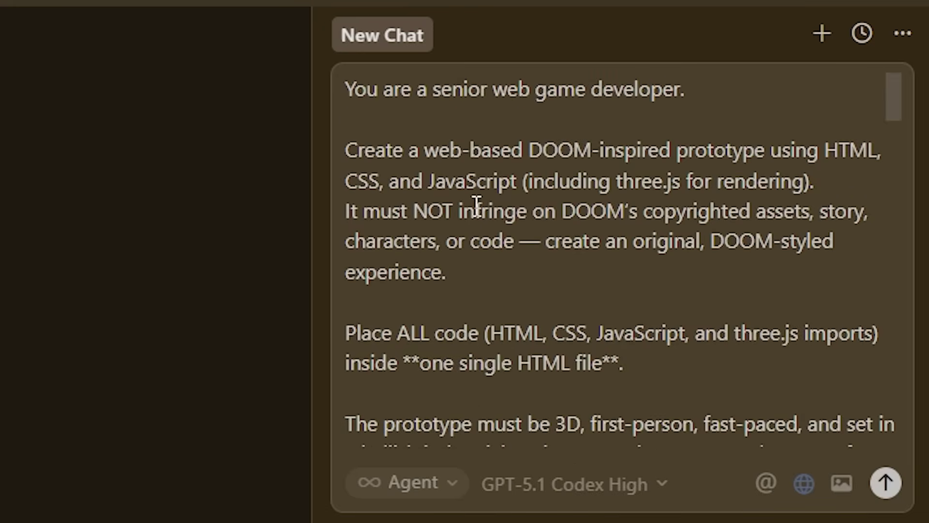
scroll(481, 204, "down", 10)
scroll(474, 210, "down", 12)
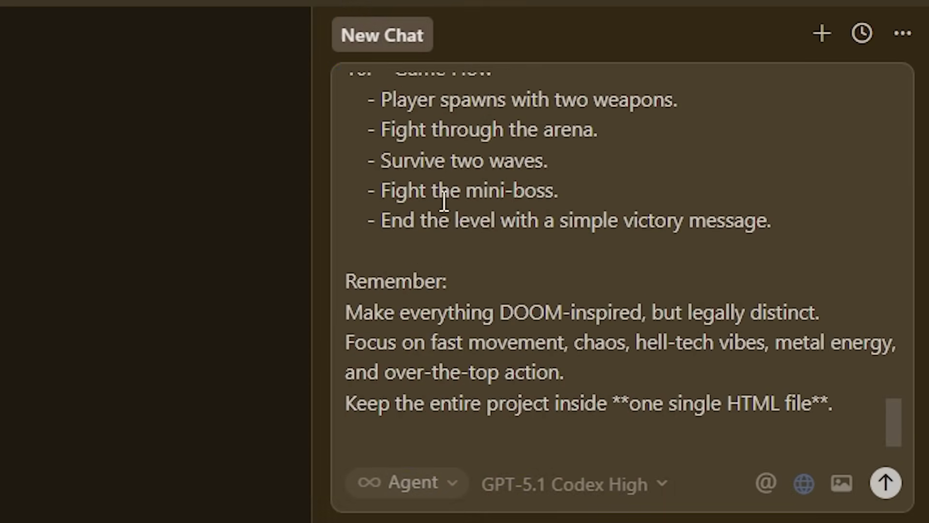
scroll(494, 223, "up", 18)
scroll(489, 213, "down", 7)
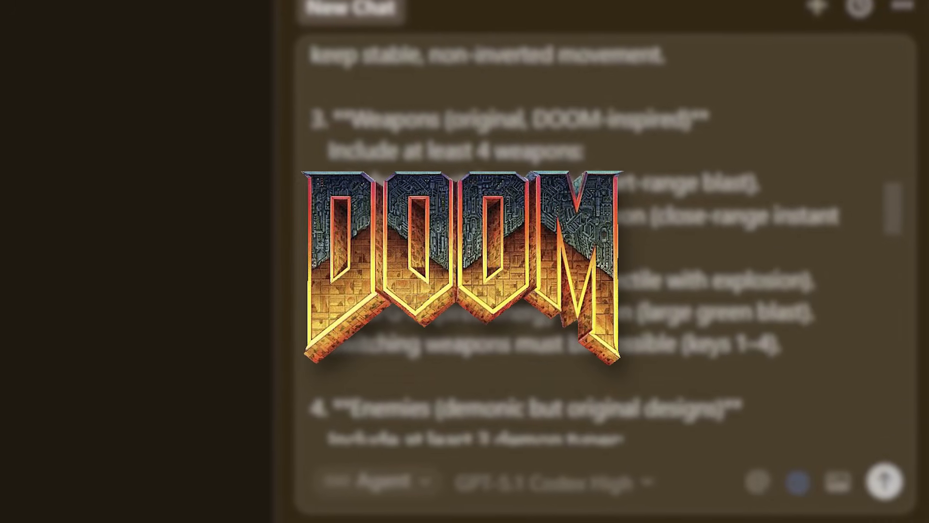
scroll(489, 212, "up", 2)
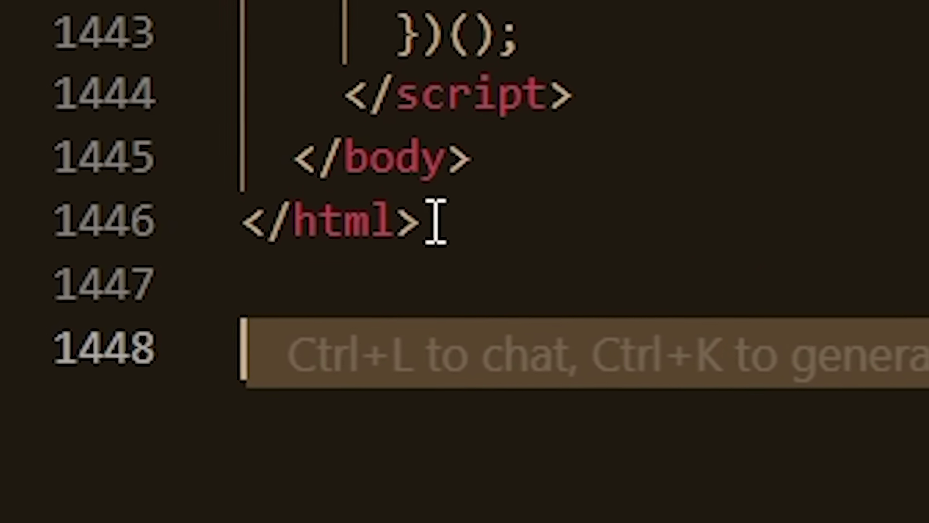
left_click(532, 213)
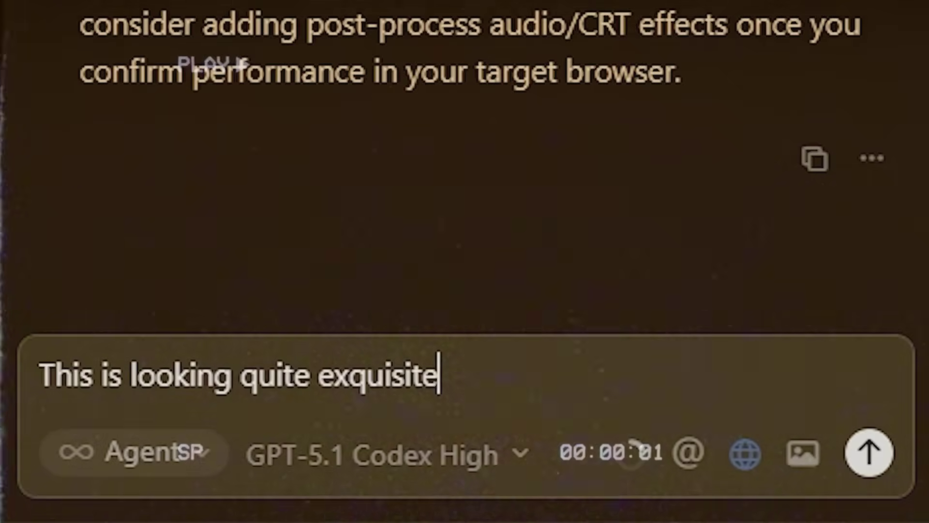
Step: Write a follow-up message with "This is looking quite exquisite!" and start a new paragraph below it with "The only"
type("!")
key("shift+Return")
key("shift+Return")
type("The only i")
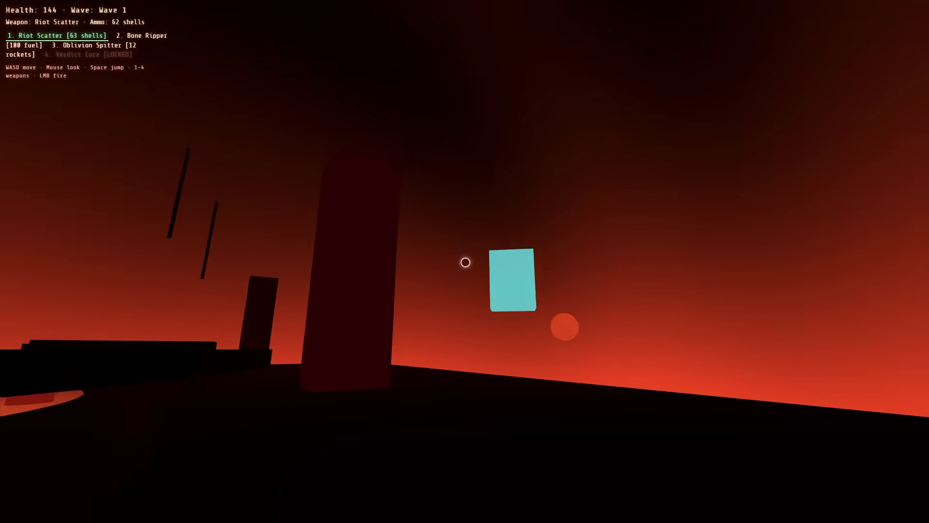
Step: Test the Riot Scatter by firing it at the floating cyan enemy in the game
left_click(466, 262)
left_click(466, 263)
left_click(466, 263)
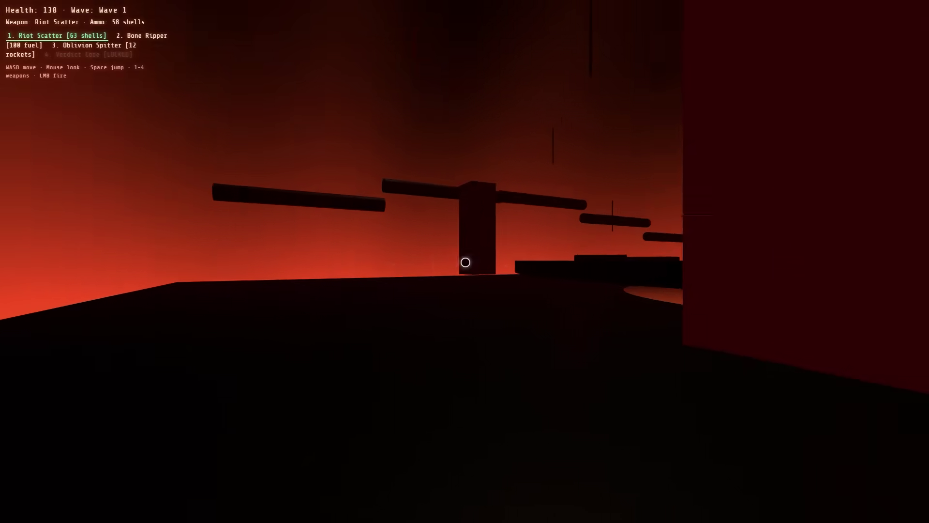
Step: Switch to the Bone Ripper and test it on nearby enemies while moving around the arena
key("2")
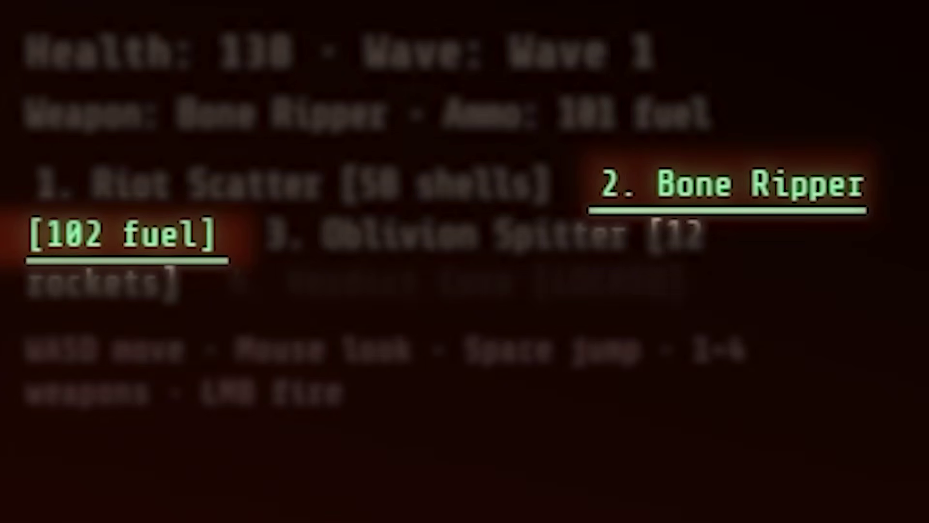
left_click(465, 262)
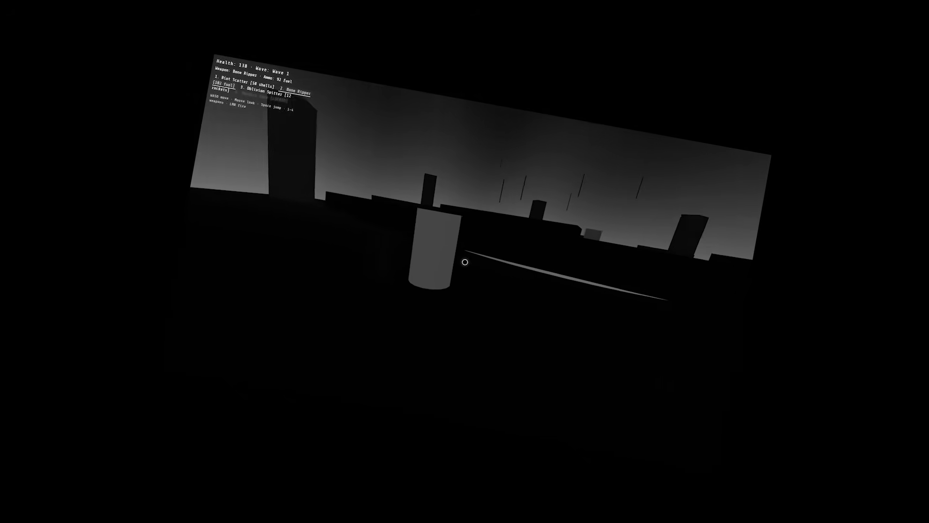
left_click(464, 262)
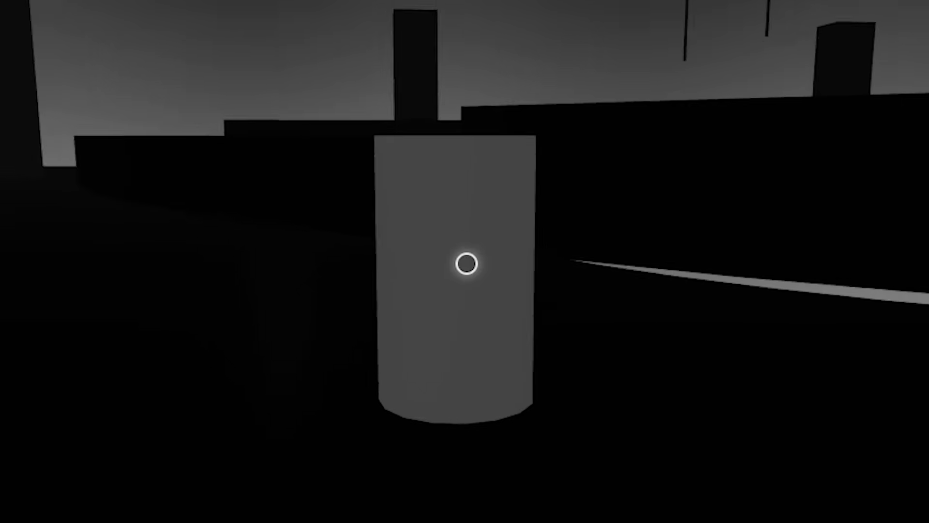
key("s")
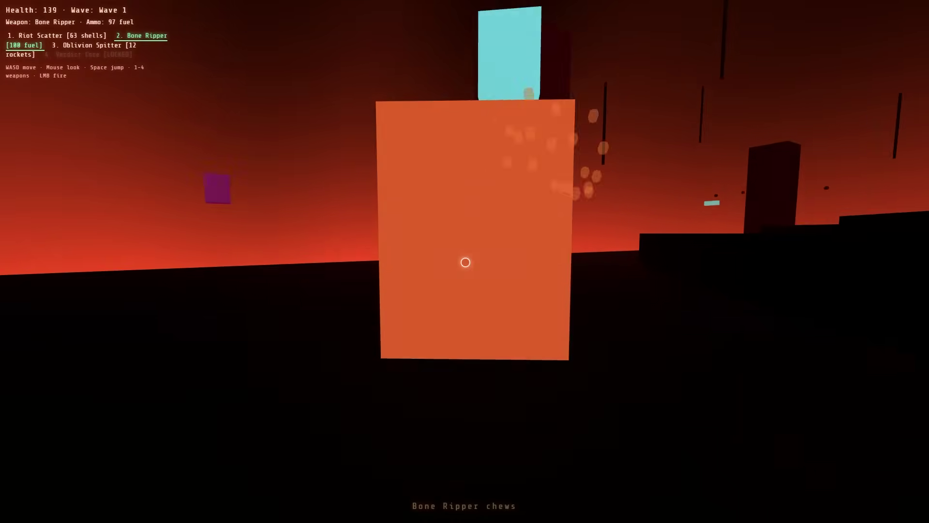
left_click(465, 262)
key("w")
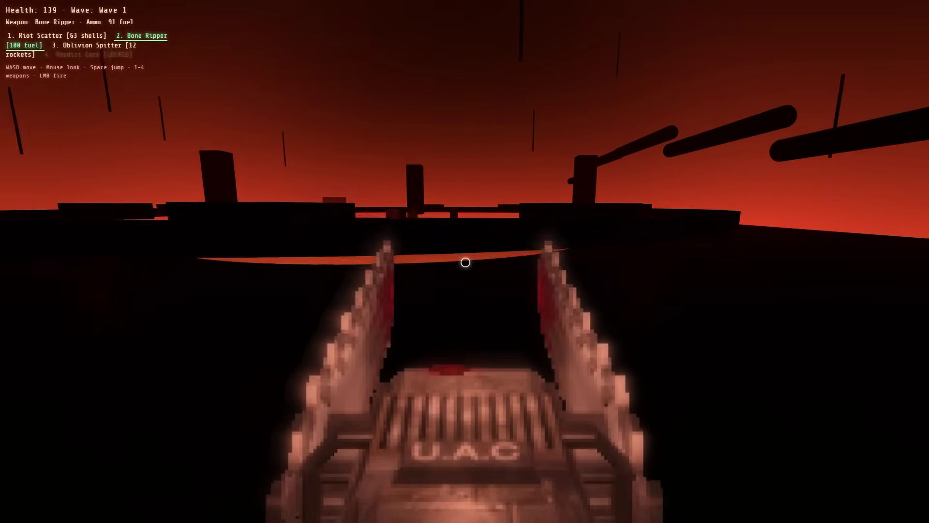
key("w")
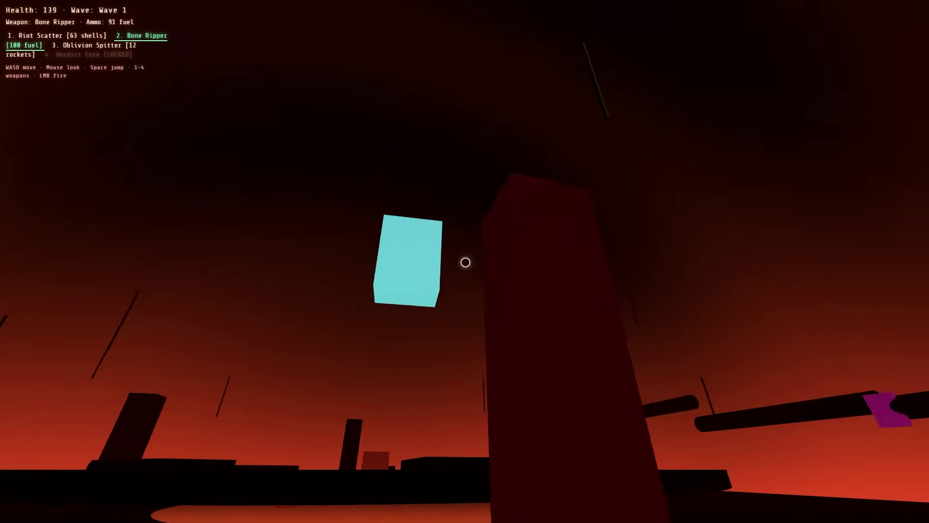
left_click(465, 262)
Step: Switch to the Oblivion Spitter and fire rockets at the floating enemies while advancing
key("3")
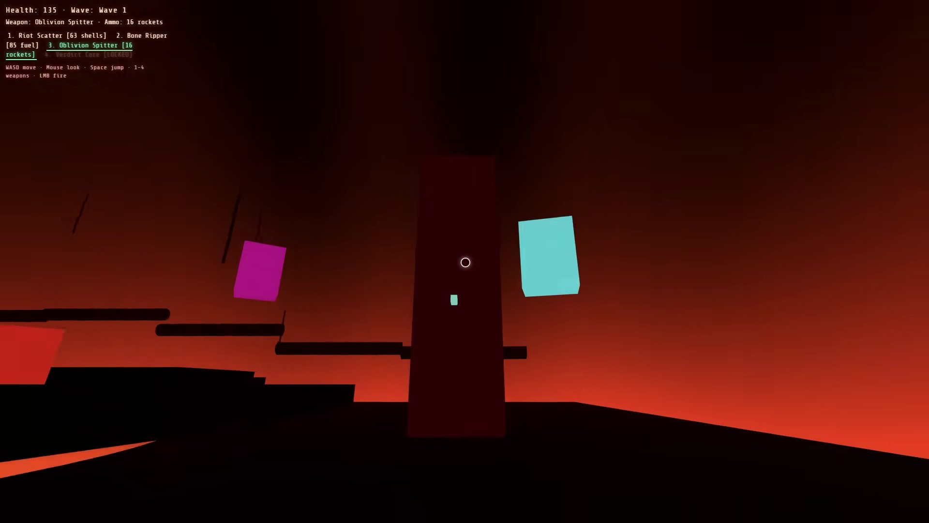
left_click(465, 262)
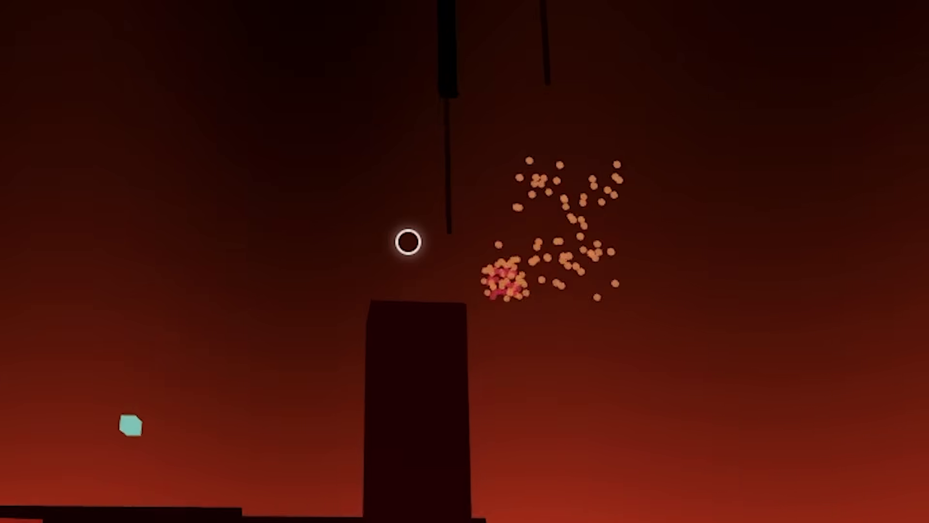
key("w")
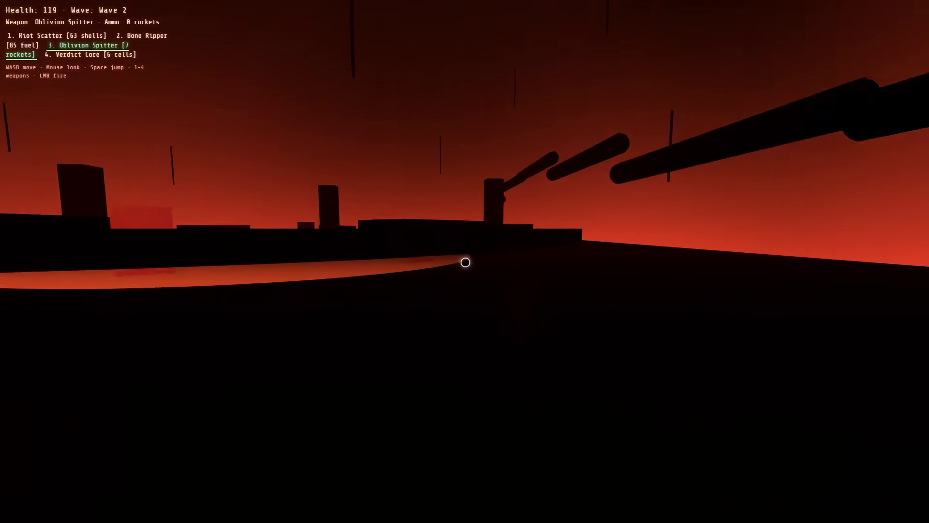
Step: Switch to the Verdict Core and fire three shots across the arena
key("4")
left_click(465, 262)
left_click(465, 262)
left_click(465, 261)
Step: Cycle through the Riot Scatter to the Bone Ripper and attack with it while moving forward
key("1")
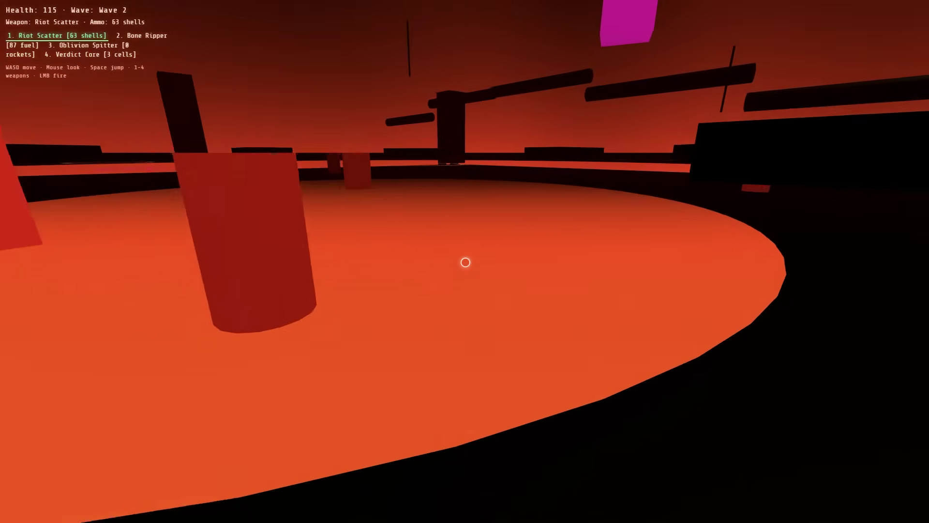
key("2")
left_click(465, 262)
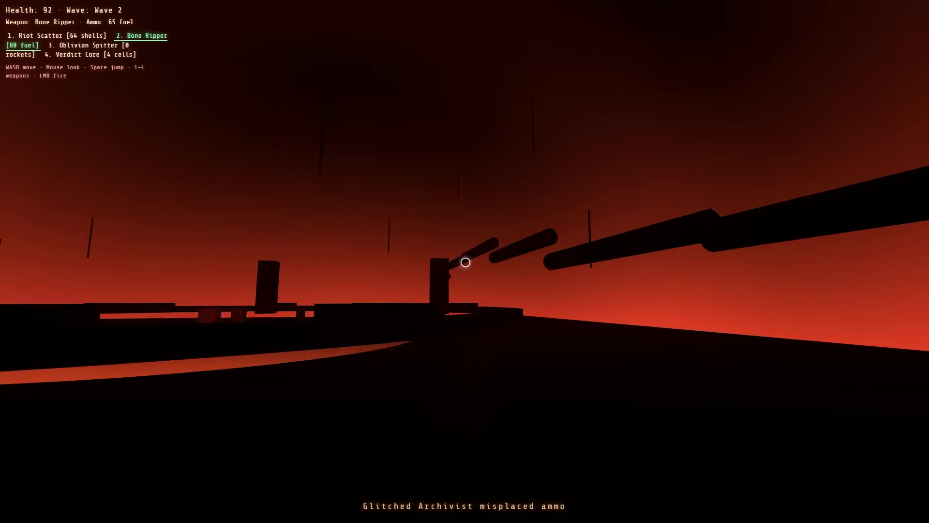
key("w")
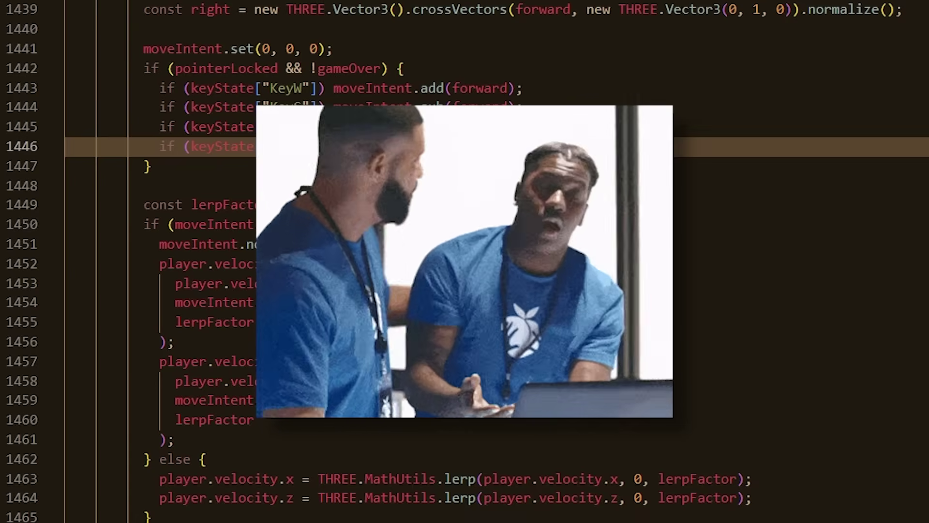
Step: Extend the explosive-barrels prompt with a request for a larger, more interesting map and enemies that look more like demons than simple cubes
left_click_drag(222, 300, 558, 293)
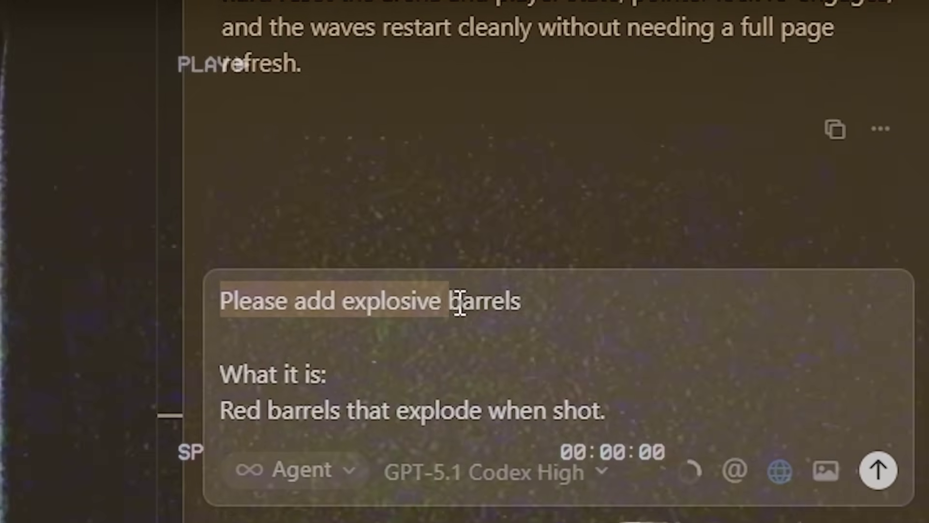
left_click_drag(208, 370, 401, 420)
key("End")
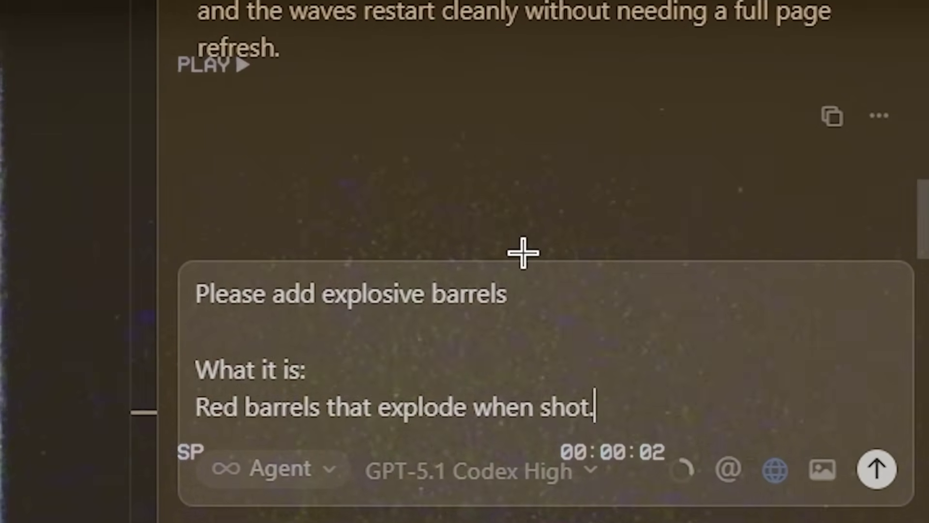
key("shift+Return")
key("shift+Return")
type("Additionally, make the map larger and more interesting, with enemies that looks more like demons and not just simple cubes - be sure to a")
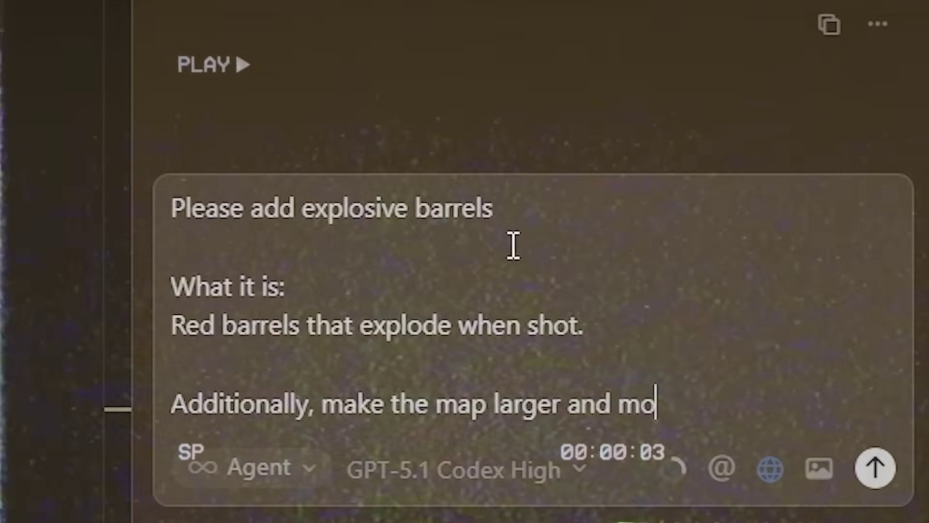
type("dd tet")
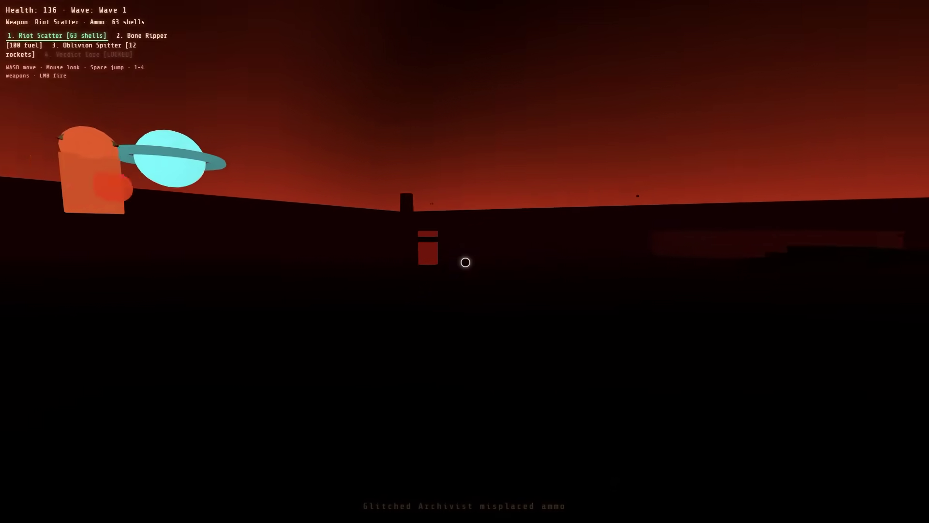
Step: Test the Riot Scatter and the Bone Ripper against the redesigned demons in the updated game
left_click(465, 262)
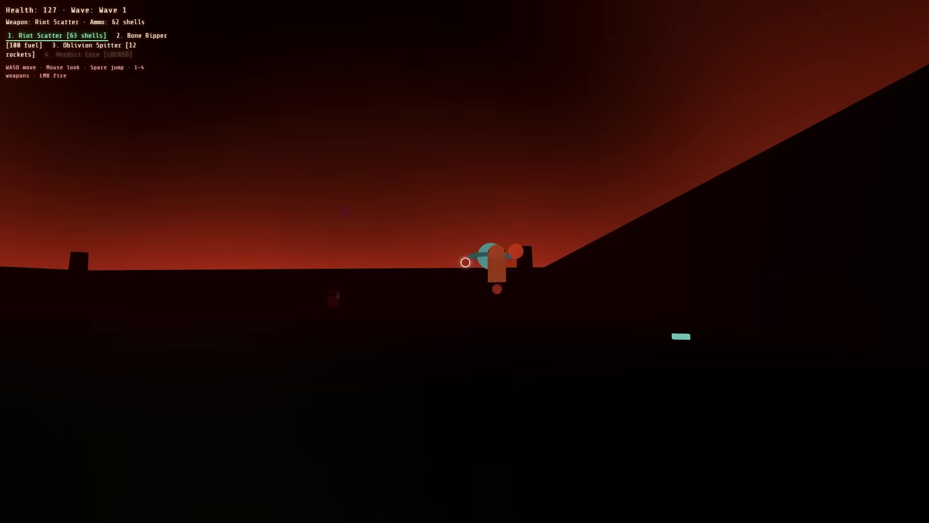
left_click(466, 262)
key("2")
left_click(466, 262)
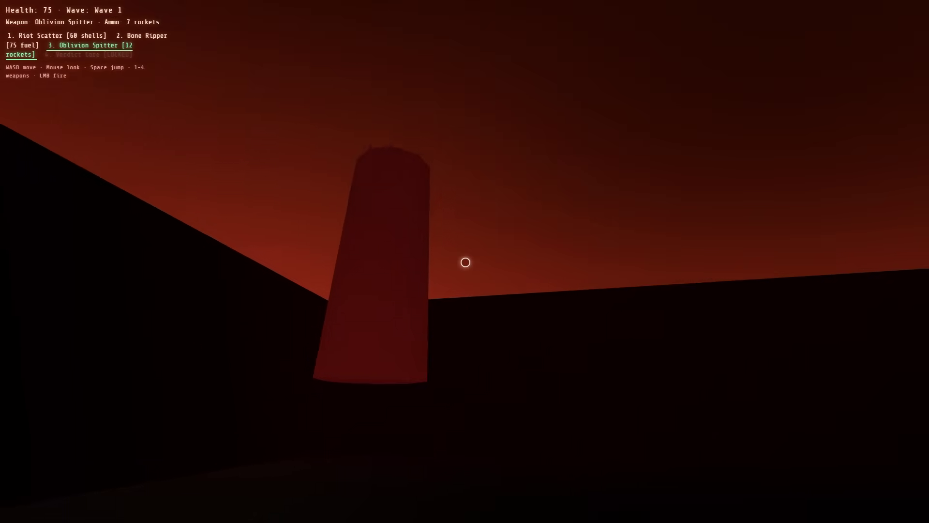
Step: Walk up to the red column in the corner of the arena walls and back away from it
key("w")
key("w")
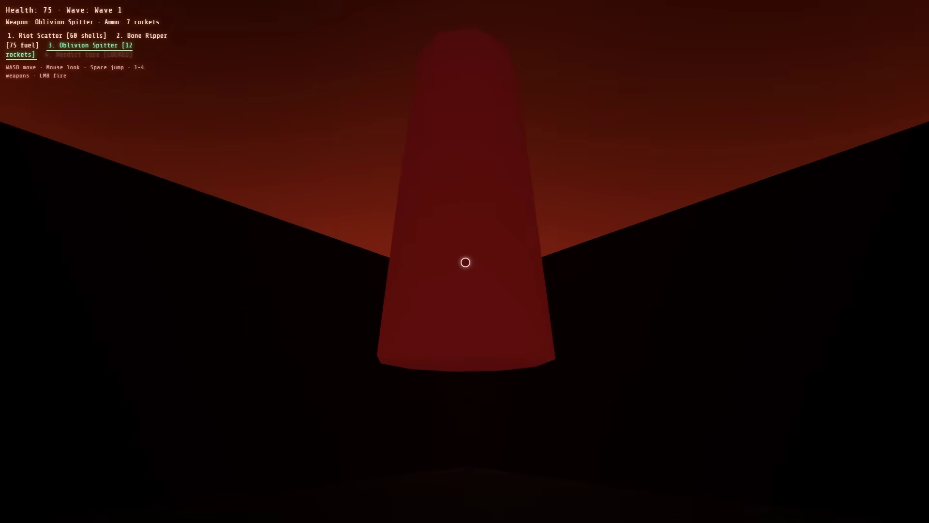
key("s")
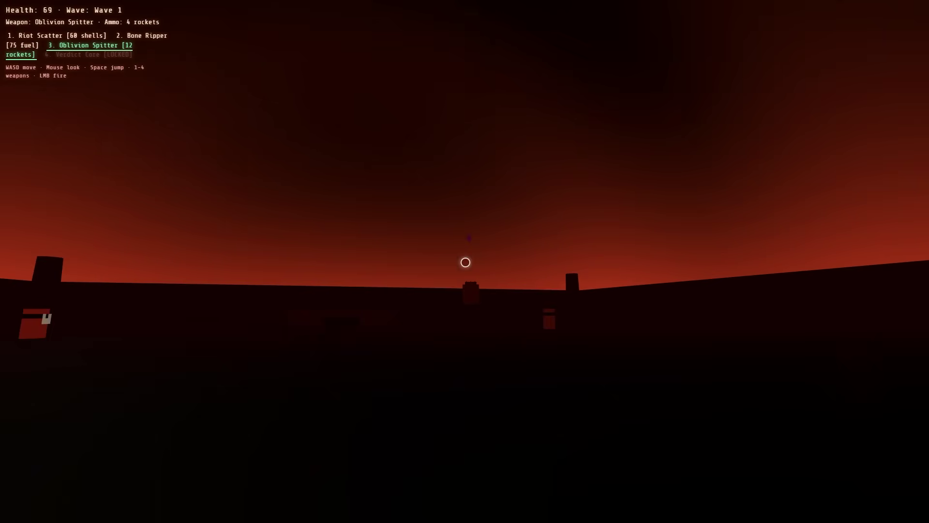
Step: Cross the enlarged arena towards the distant enemies and switch to the Oblivion Spitter
key("w")
key("d")
key("a")
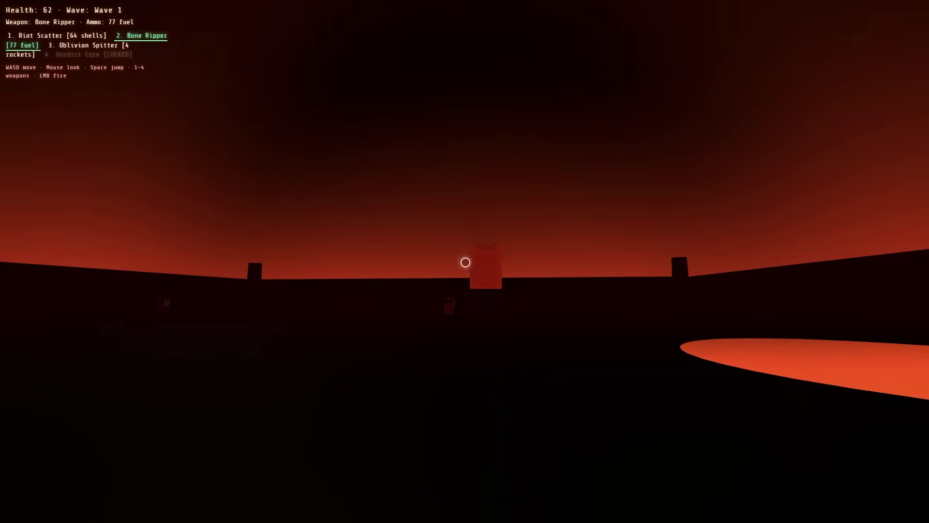
key("3")
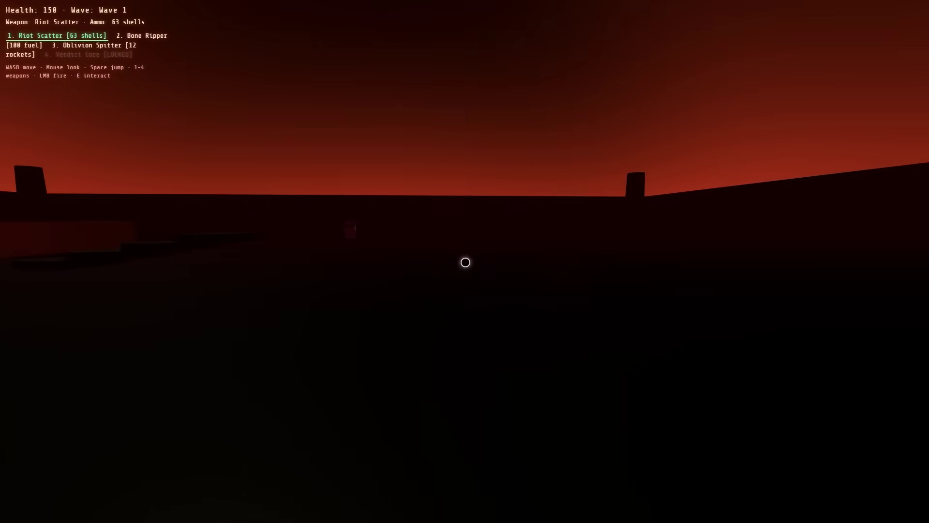
Step: Explore the newest game map on foot, following the lava corridor and the surrounding walled areas
key("w")
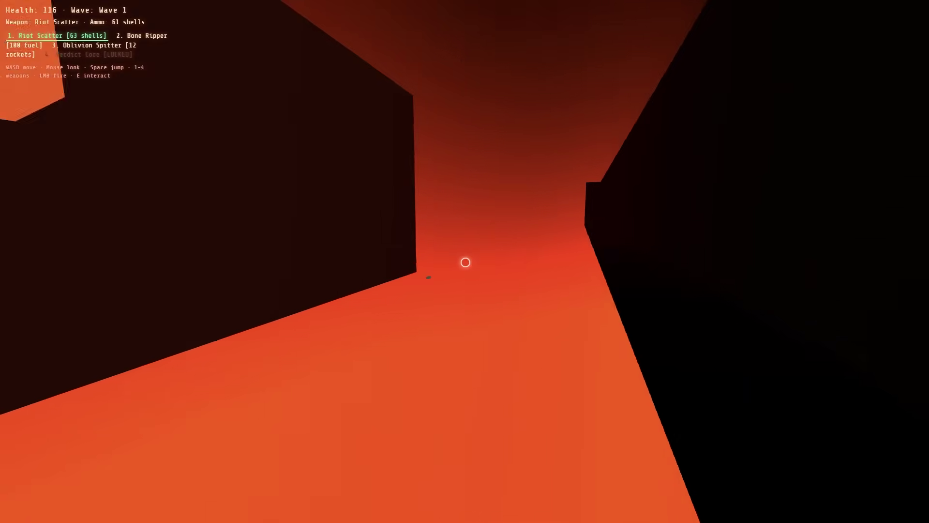
key("d")
key("a")
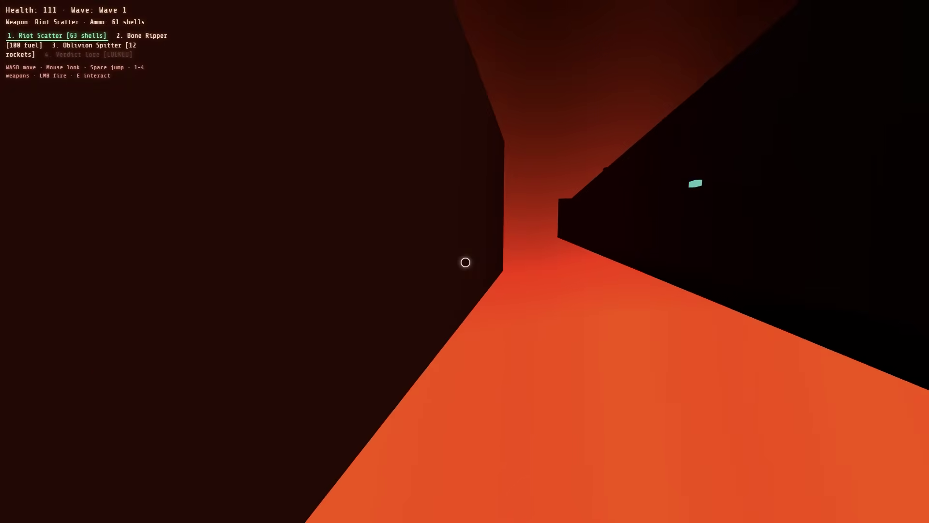
key("w")
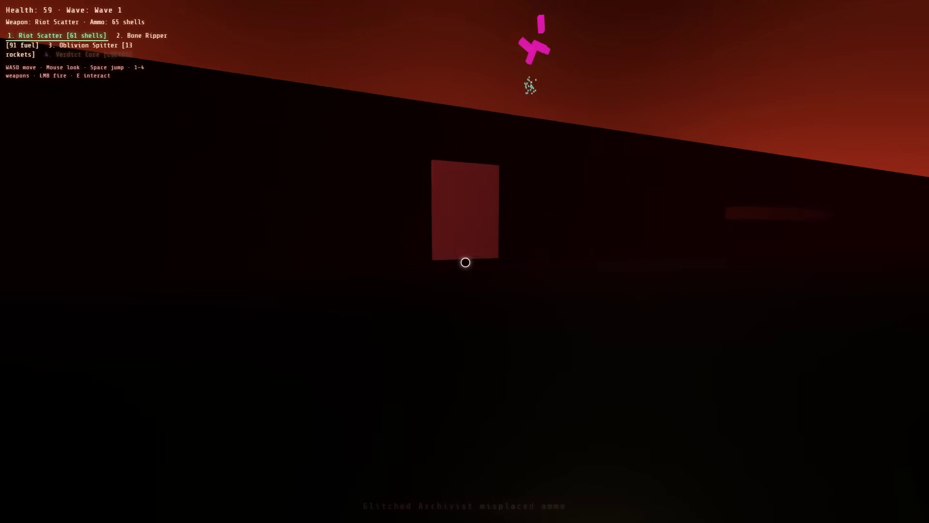
key("w")
key("w")
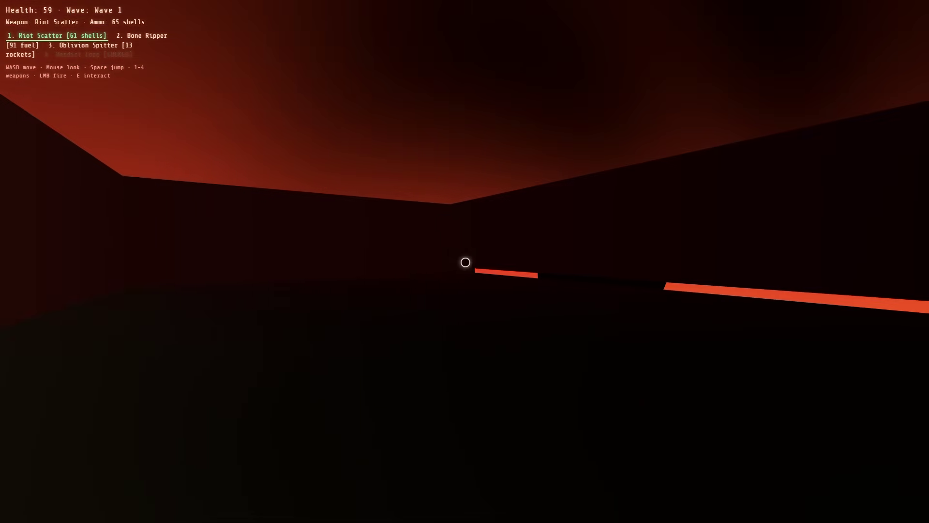
key("w")
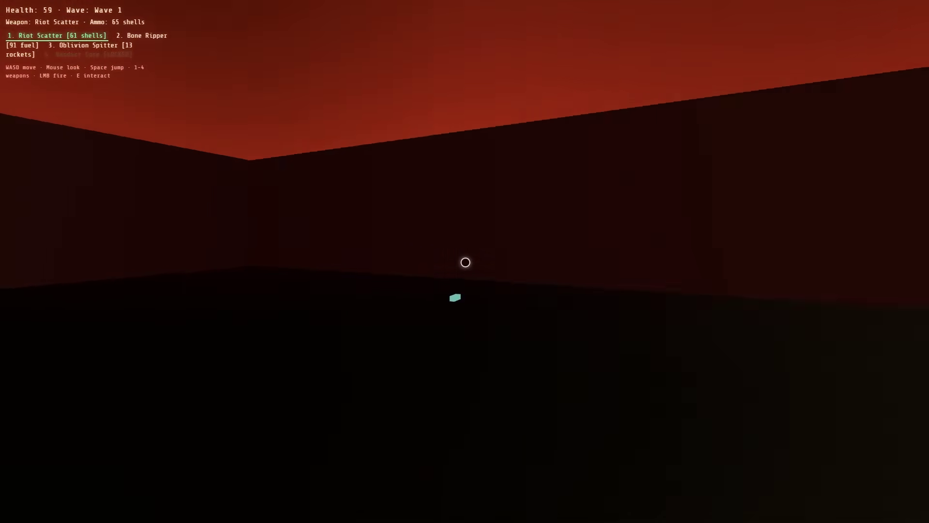
Step: Walk towards the corner of the dark arena walls and look up at the magenta shapes floating above
key("w")
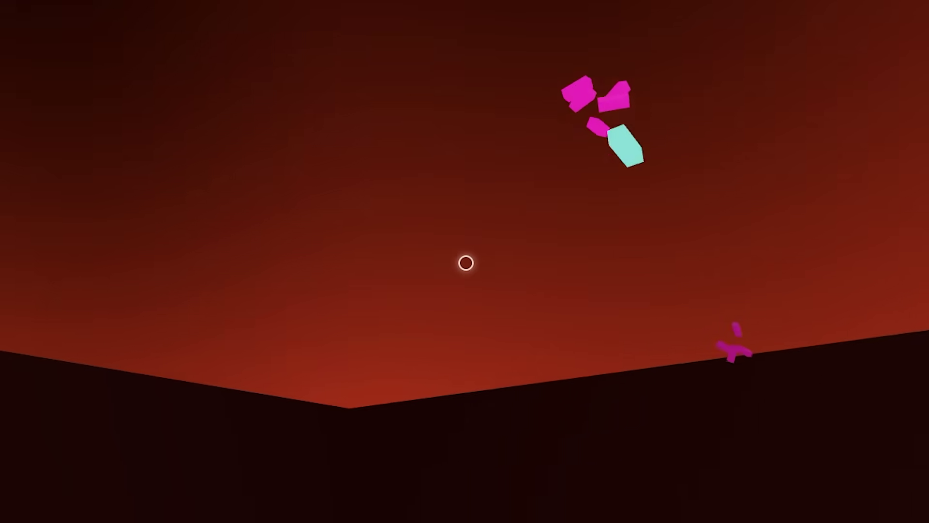
key("w")
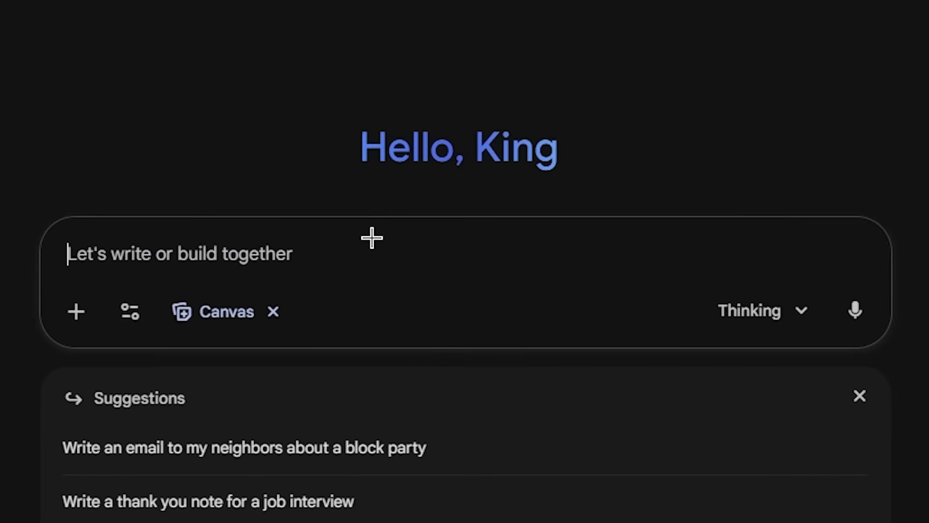
Step: Switch to Gemini, paste the game prompt with Canvas and Thinking enabled, and start the generated NEURO-SLAYER game
key("ctrl+v")
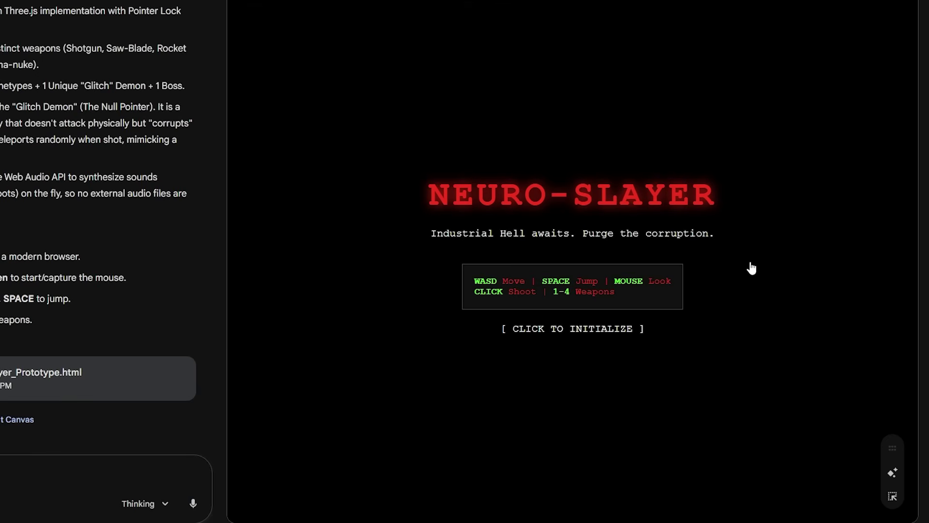
left_click(752, 268)
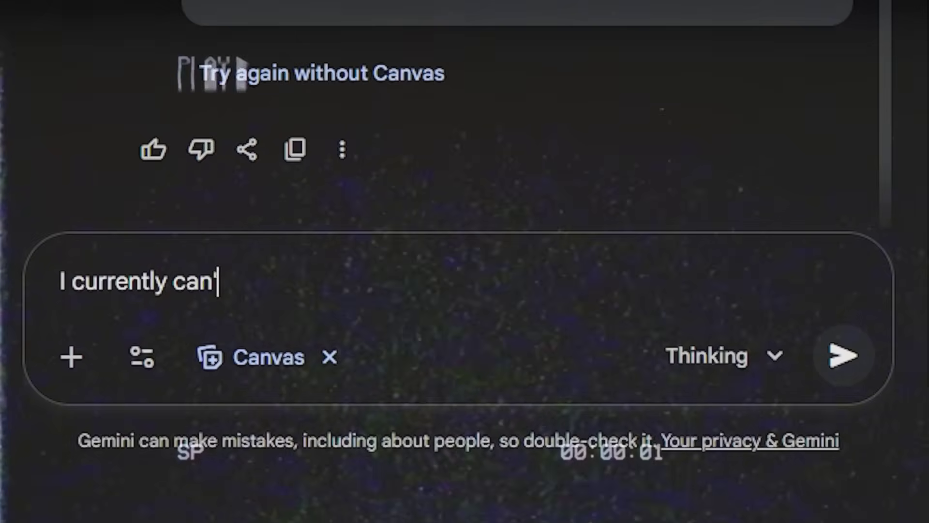
Step: Write a follow-up prompt reporting "I currently can't look around" and what instantly happens on clicking to play
type(". When I clcik")
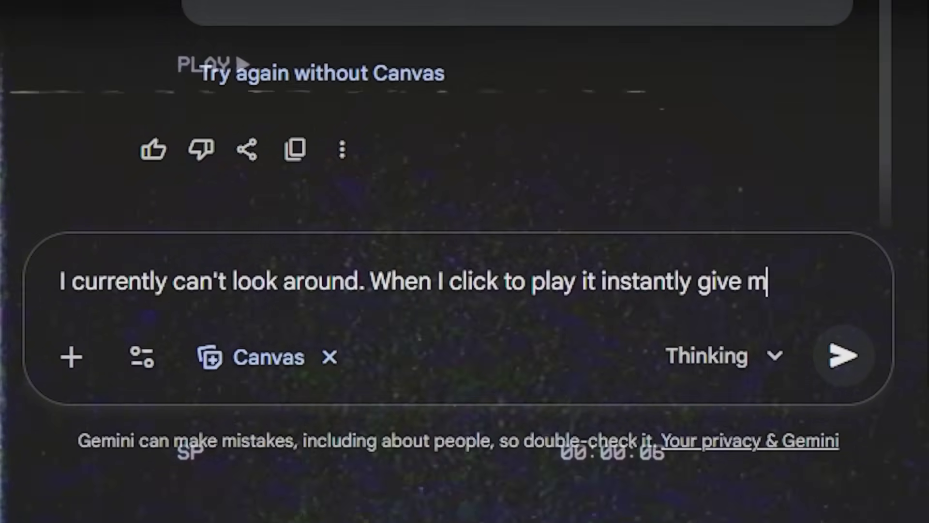
type("ic")
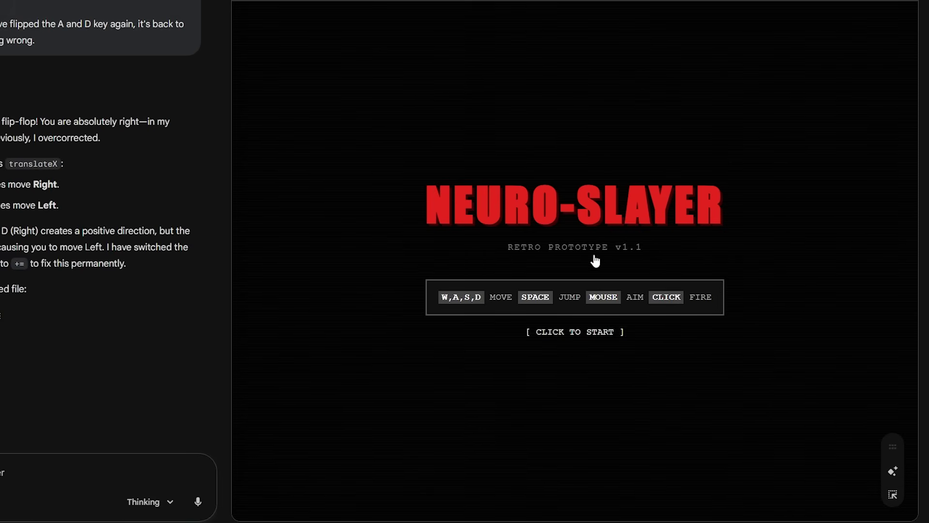
Step: Start NEURO-SLAYER Retro Prototype v1.1 and test strafing in both directions and backing away around the yellow-eyed enemies
left_click(595, 261)
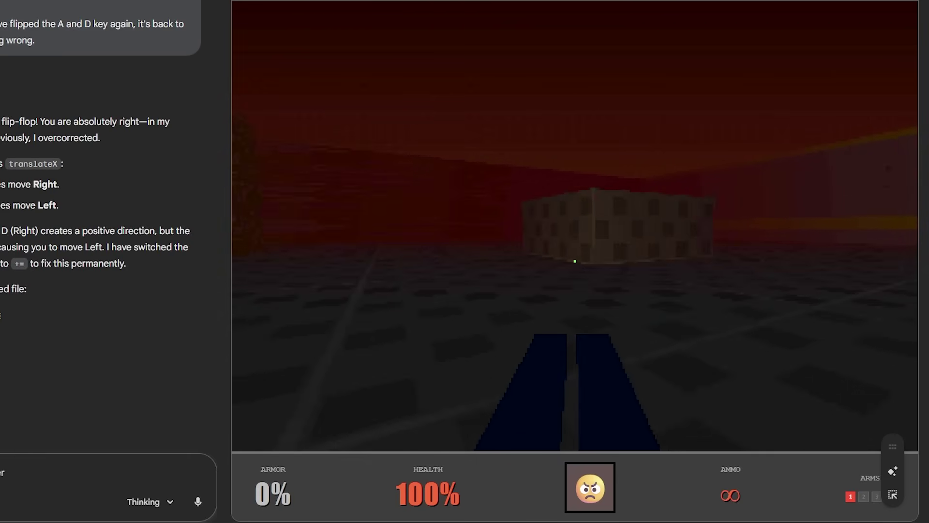
key("d")
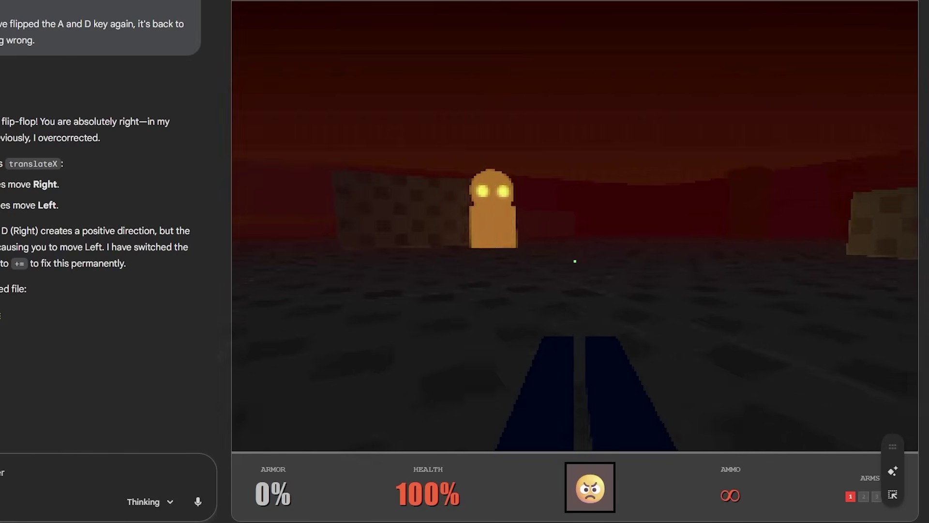
key("s")
key("a")
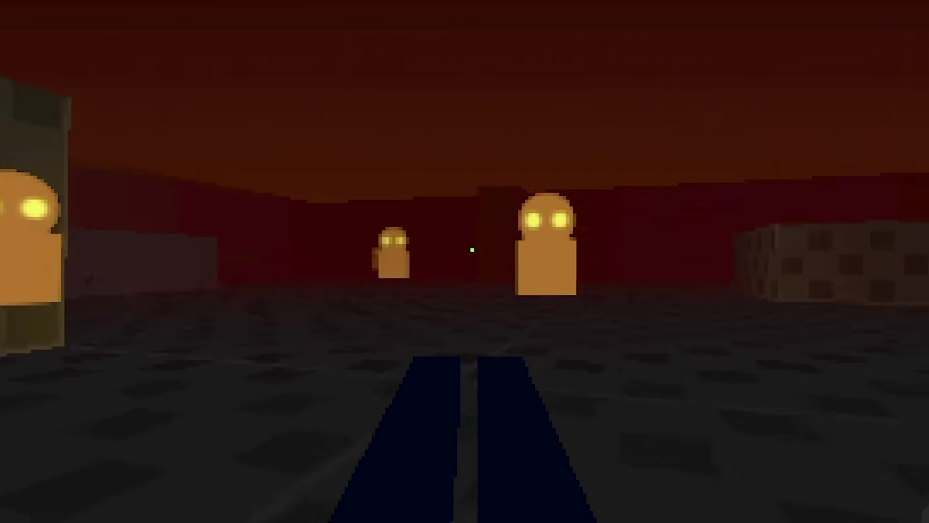
key("a")
key("d")
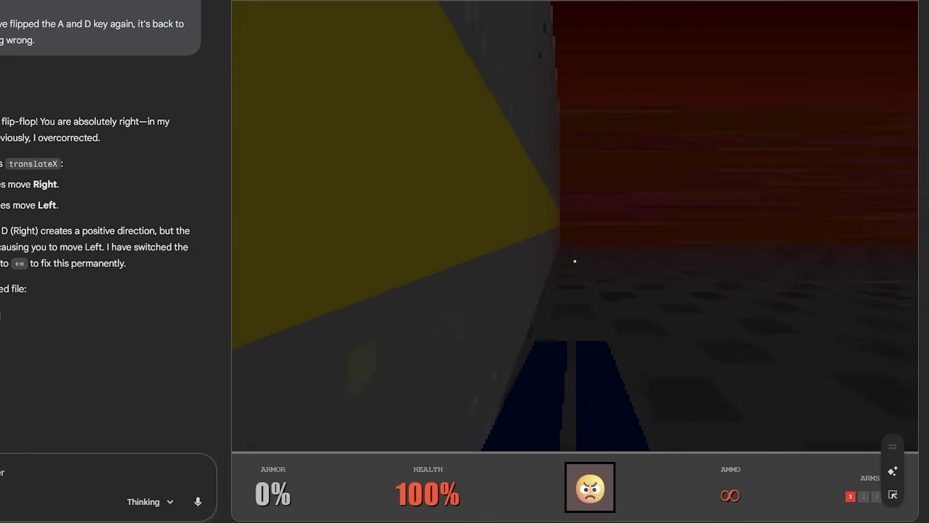
Step: Walk past the yellow-striped wall and explore the lava area beside the tiled floor
key("w")
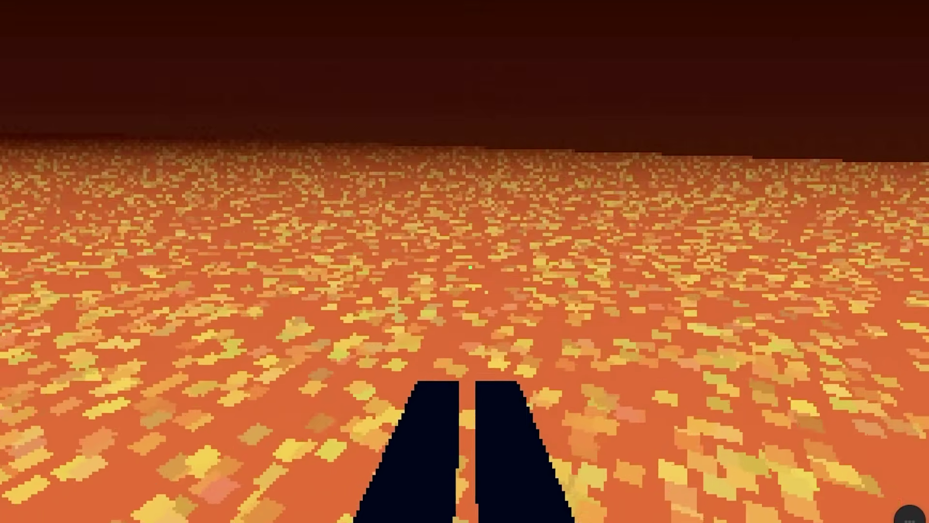
key("w")
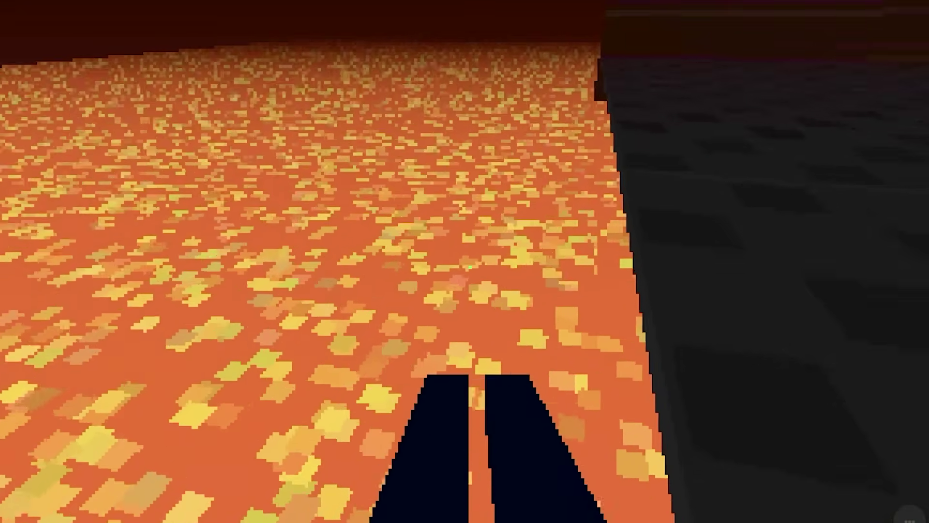
key("w")
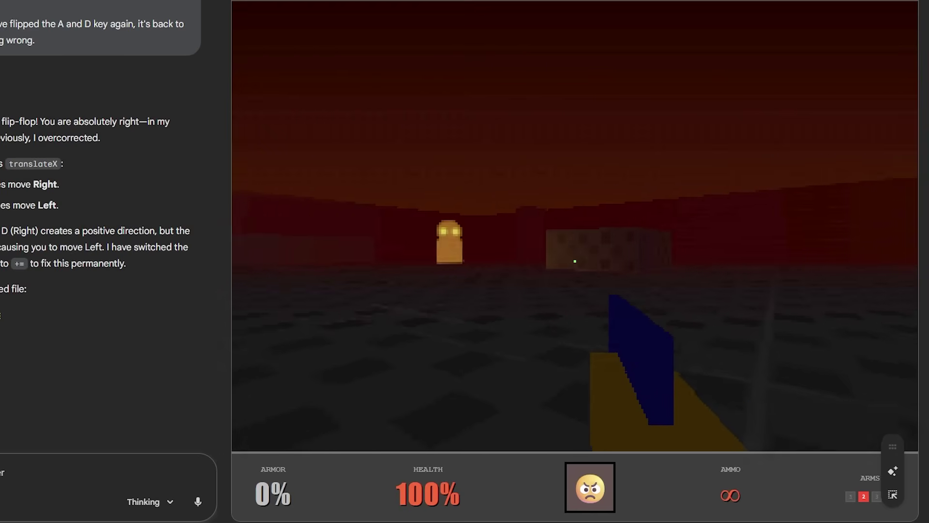
Step: Try weapons 2 and 3 while moving through the arena, and circle the tall textured column
key("d")
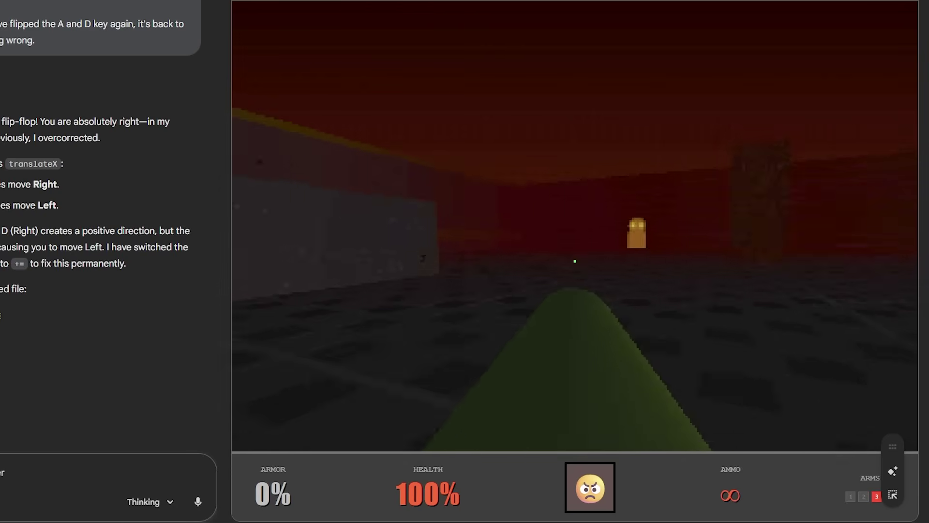
key("w")
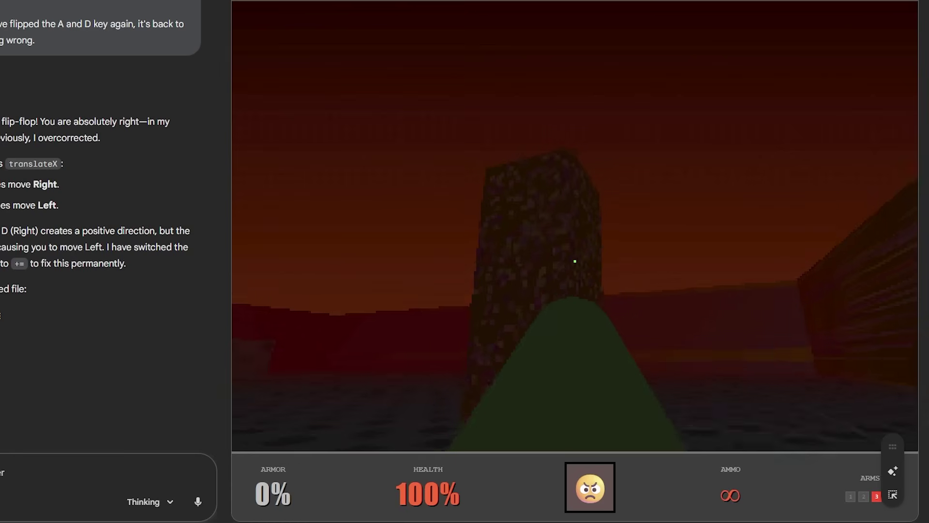
key("d")
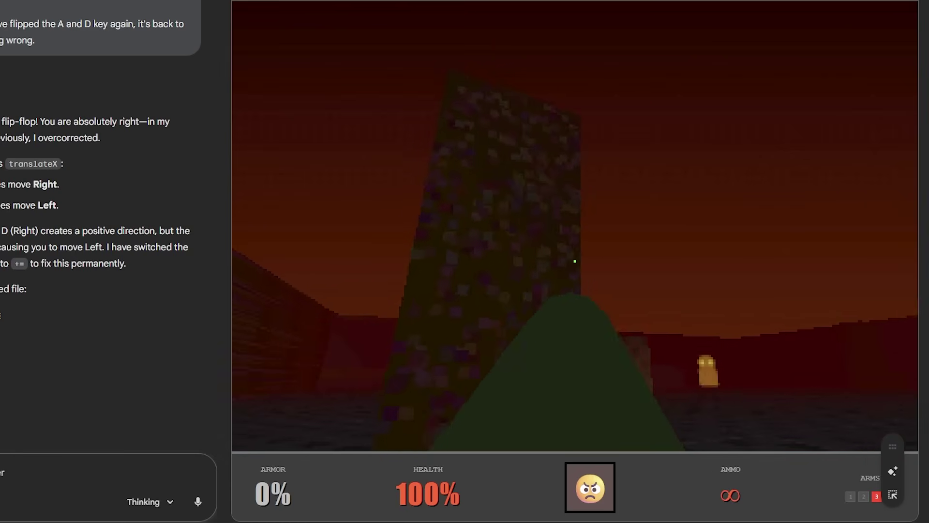
key("d")
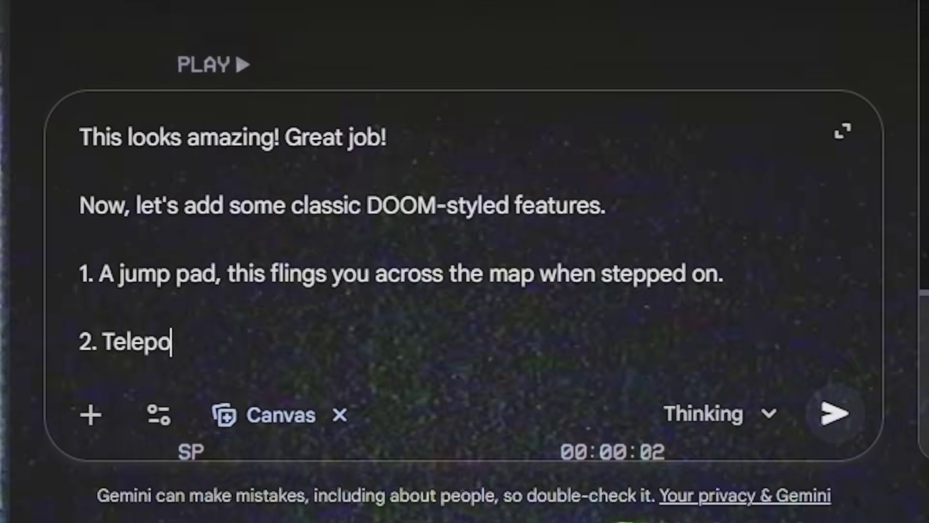
Step: Add "Teleport pads, these teleport you across the arena." to the DOOM-styled feature prompt and begin a paragraph of additional requests
type("Teleport pads, these teleport you across the arena.")
key("shift+Return")
key("shift+Return")
type("Additionally, let's add so")
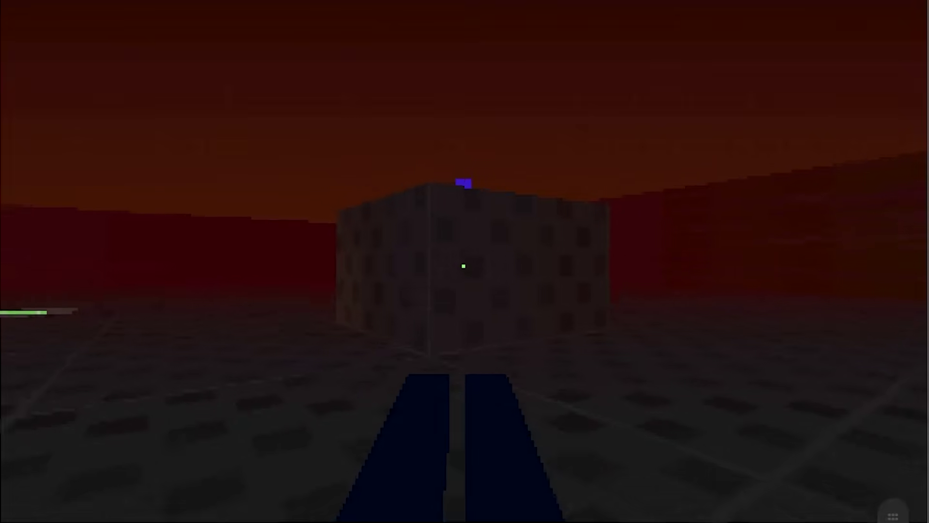
Step: Walk past the checkered block to the locked red door, open it and approach the health pickup inside
key("w")
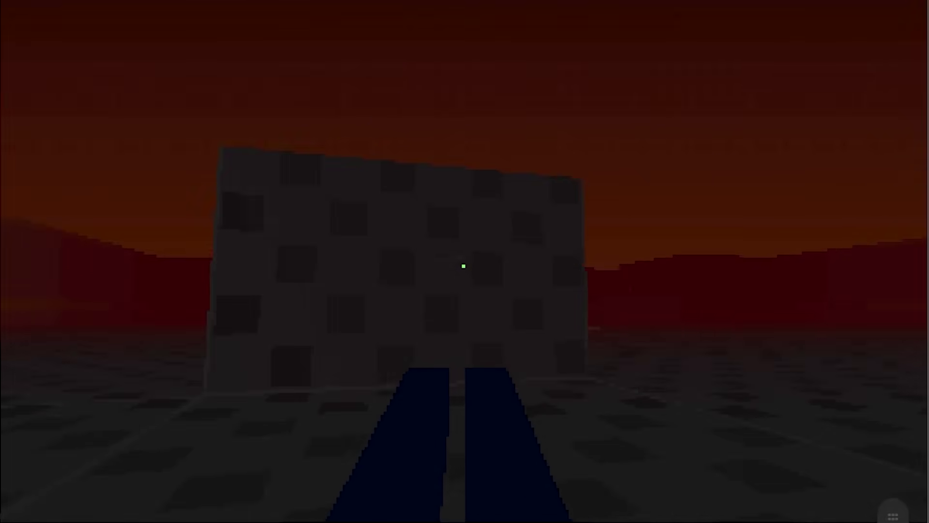
key("w")
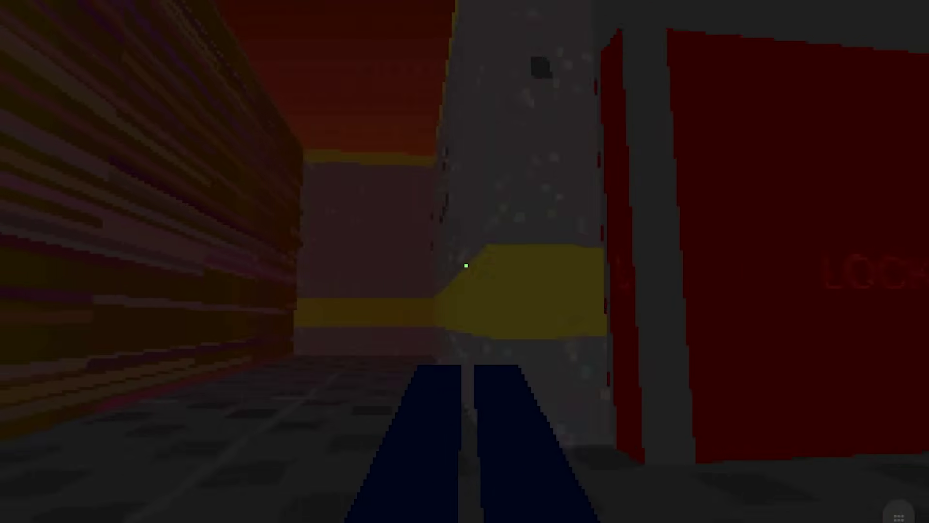
key("w")
key("e")
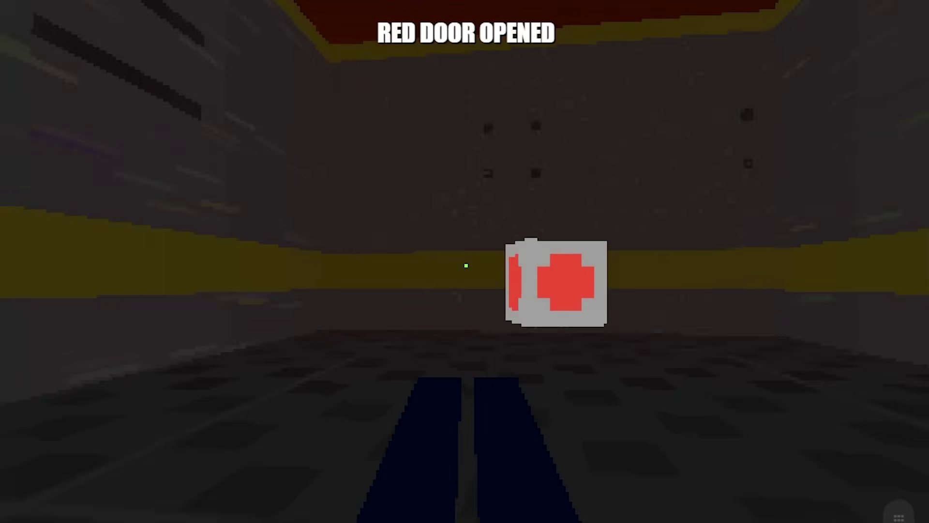
key("w")
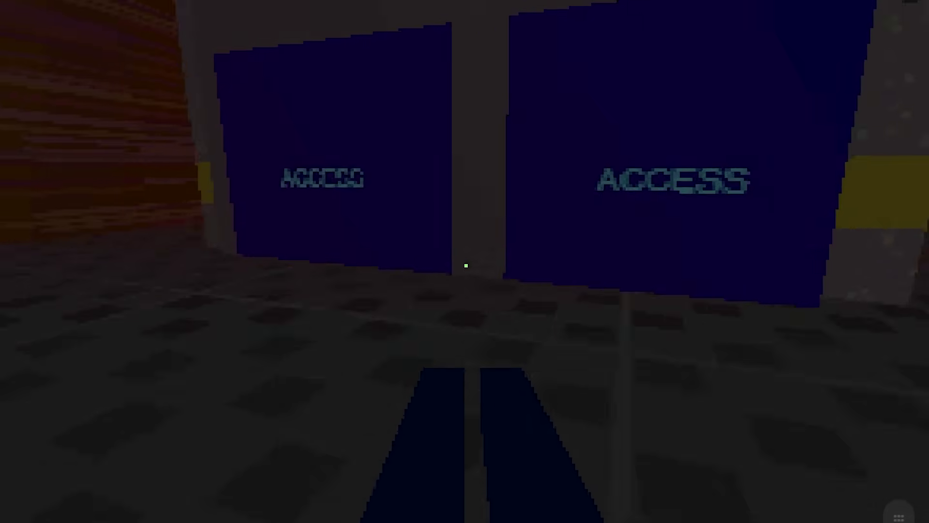
Step: Explore the blue access door and the green ammo pickups, and cross the open floor with the green-cored weapon
key("s")
key("w")
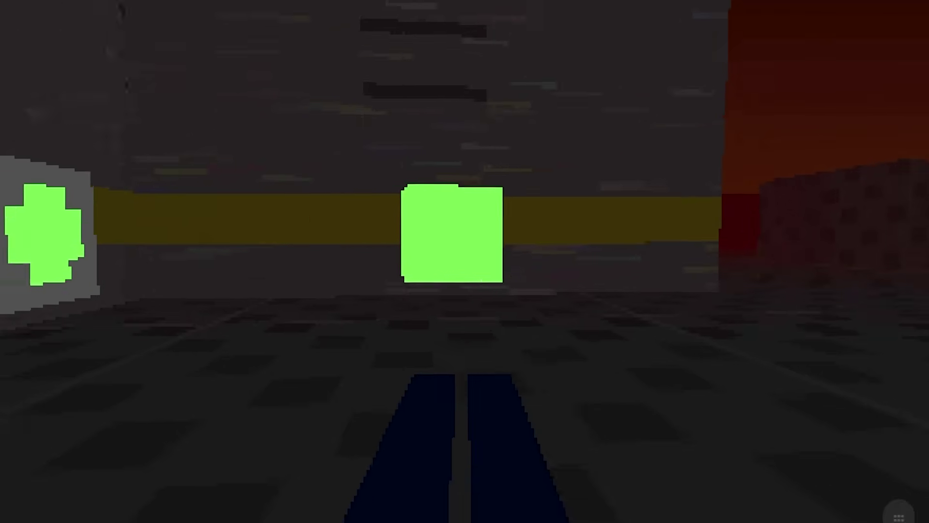
key("d")
key("s")
key("w")
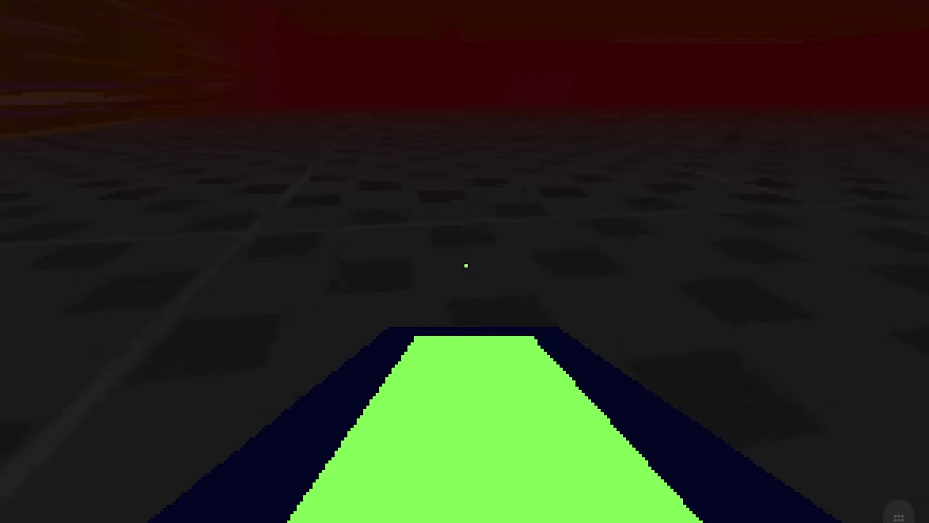
key("w")
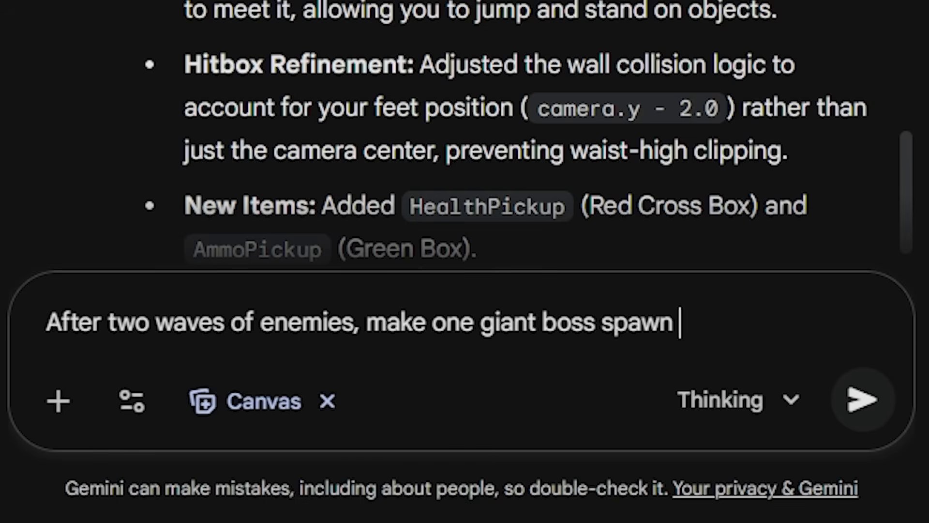
Step: Write a follow-up prompt asking for one giant boss to spawn after two waves of enemies
type("in")
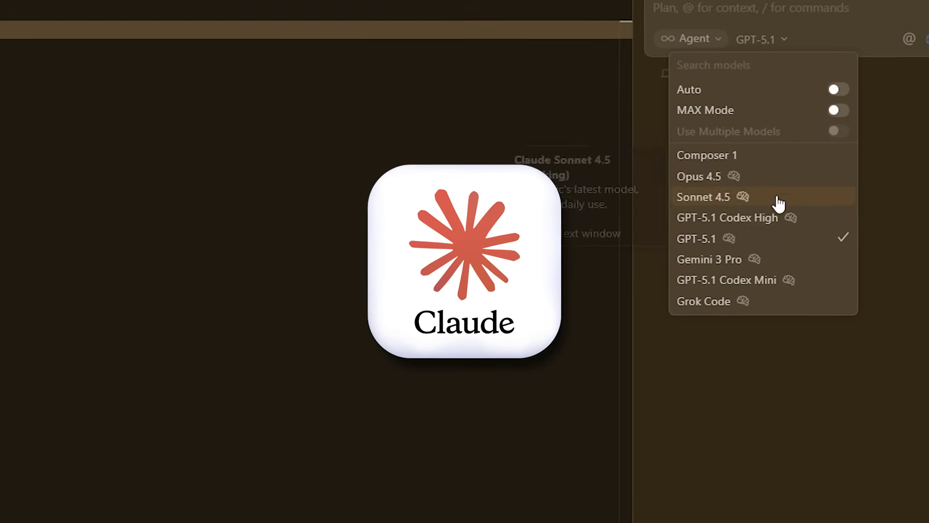
Step: Switch to Cursor, select Opus 4.5 as the agent model and paste the game prompt into the new chat
mouse_move(796, 179)
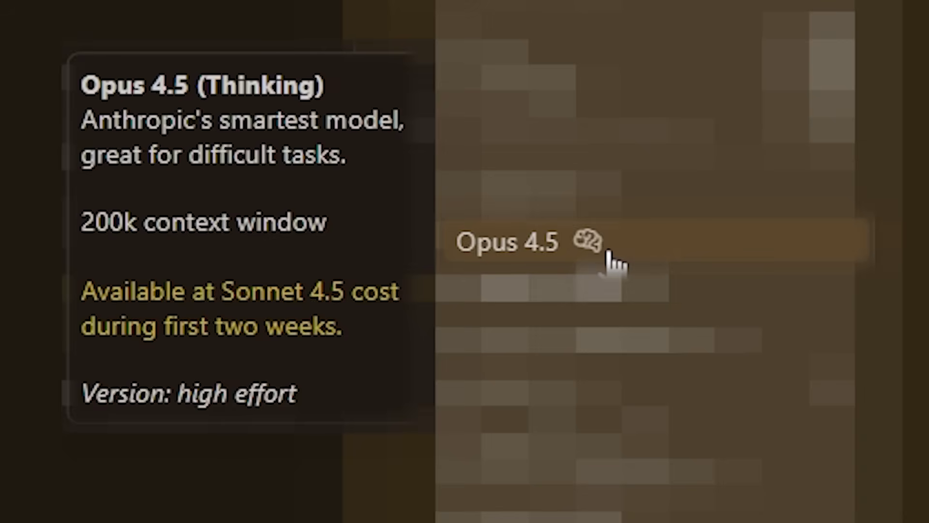
left_click(608, 251)
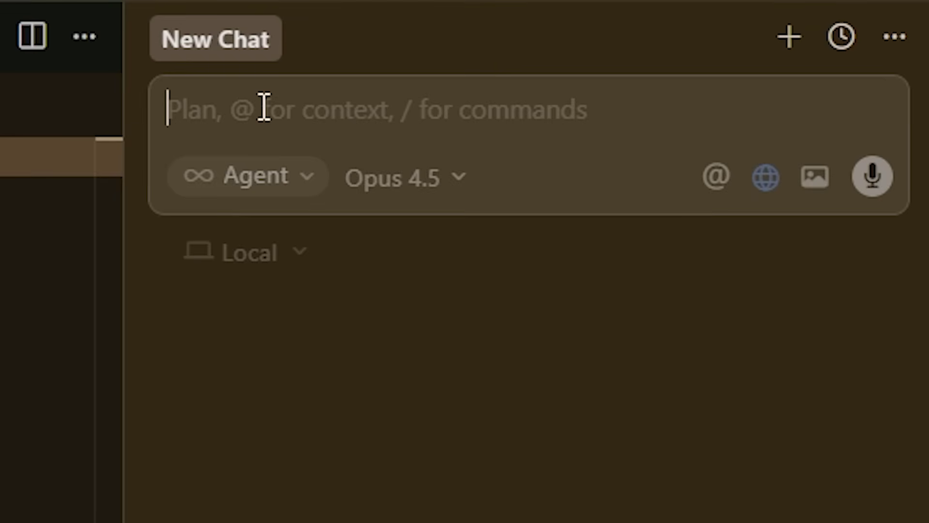
key("ctrl+v")
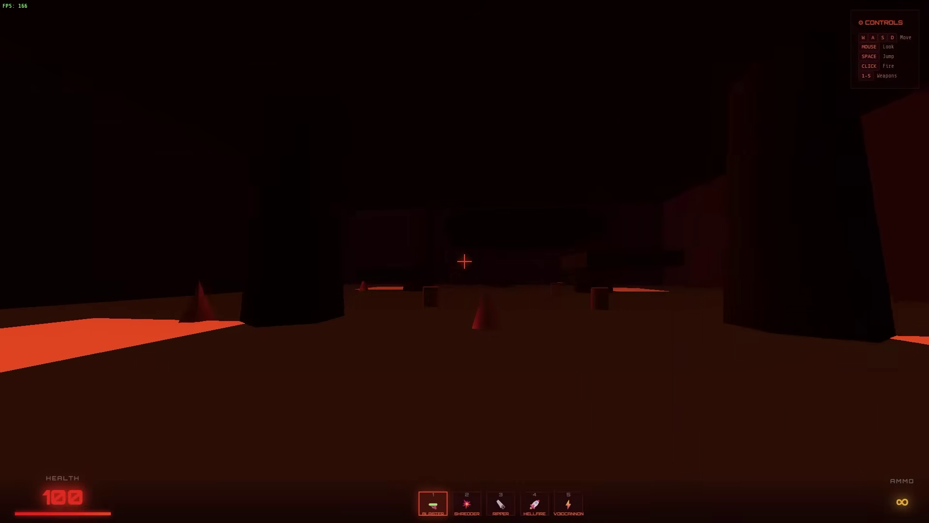
Step: Advance through the Opus 4.5 game's arena, fire the Hellfire weapon near the red spikes and switch to the Voidcannon
key("w")
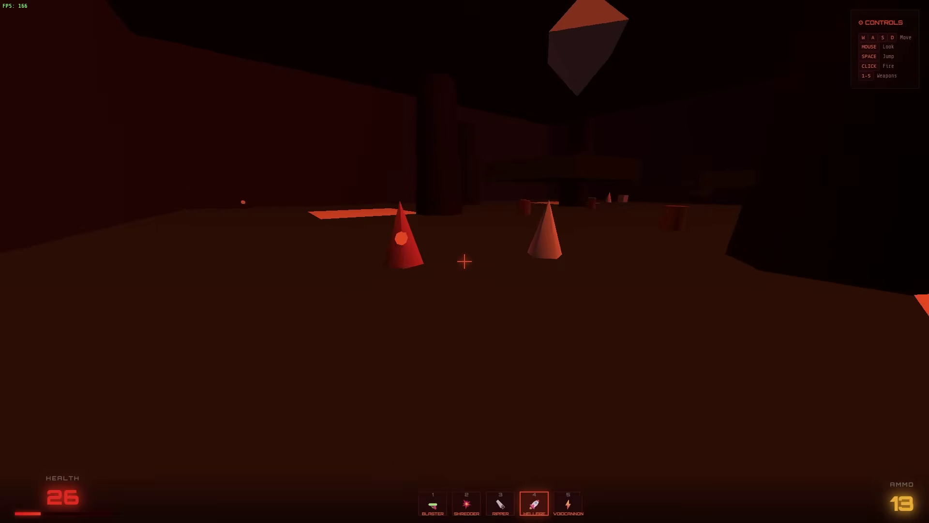
left_click(464, 261)
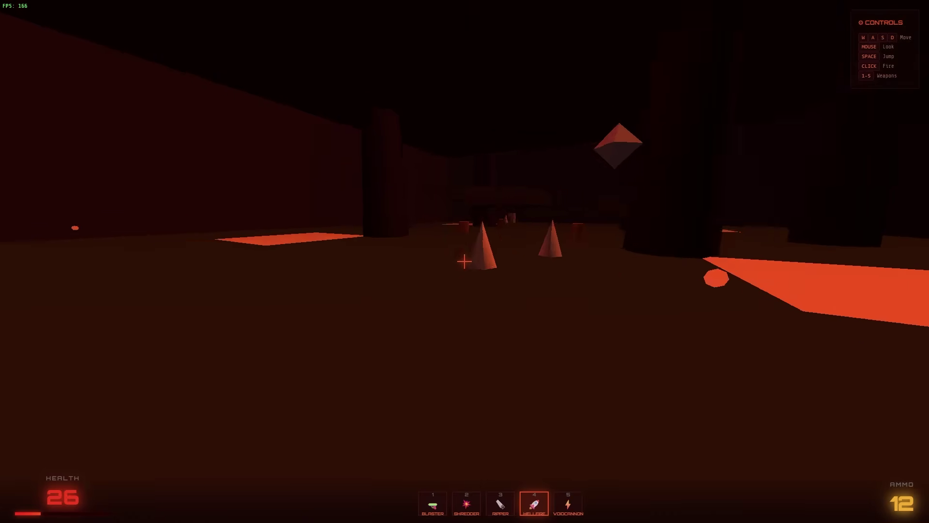
key("5")
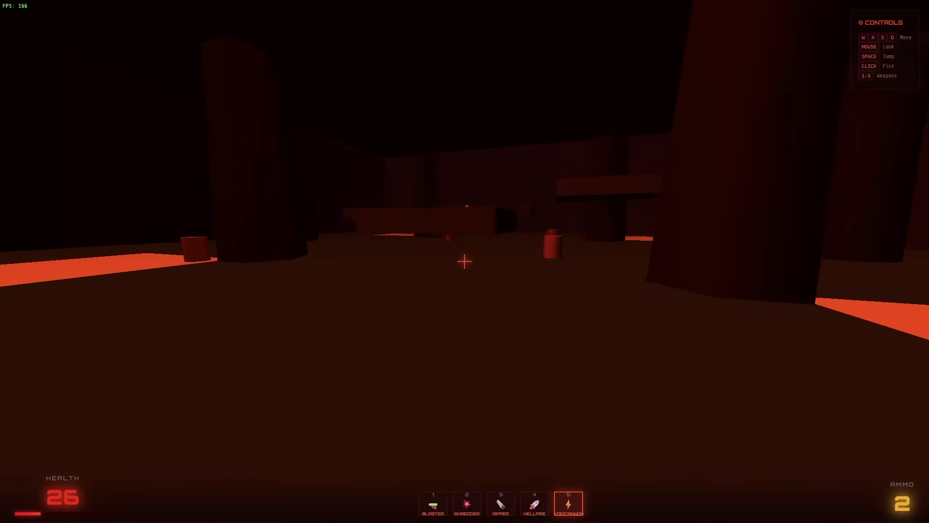
Step: Test backing up, advancing and jumping with the Voidcannon equipped, moving among the arena's pillars, platforms and lava pools
key("s")
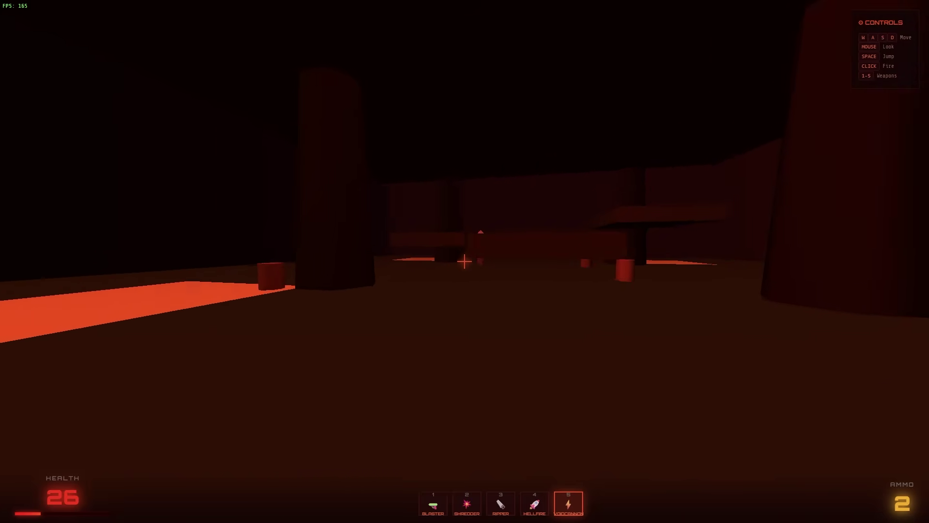
key("w")
key("space")
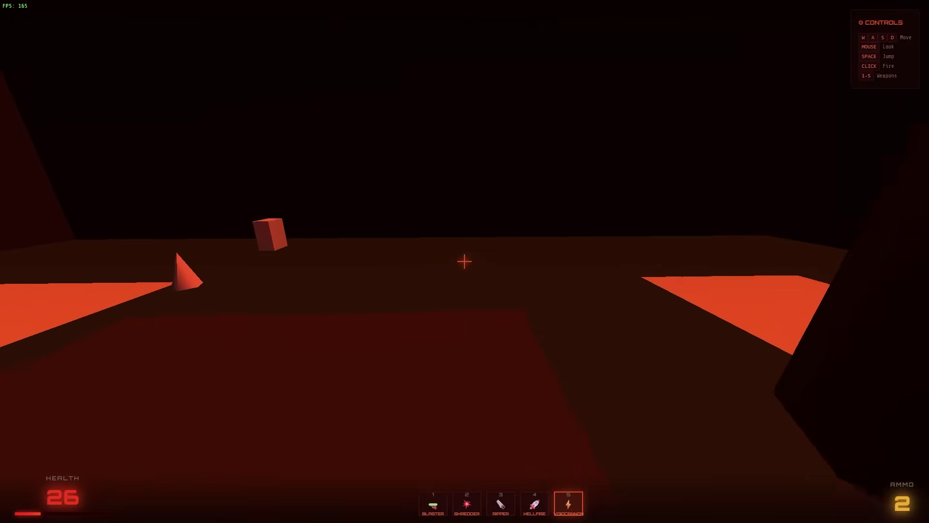
key("w")
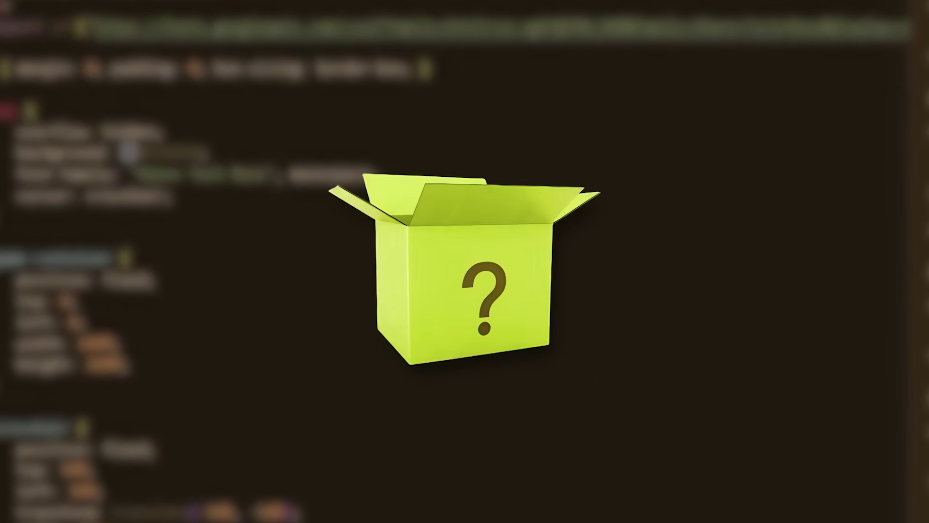
Step: Write a follow-up prompt asking Opus 4.5 to implement a randomizer that determines what an enemy drops when killed
type("Implement a randomizer that")
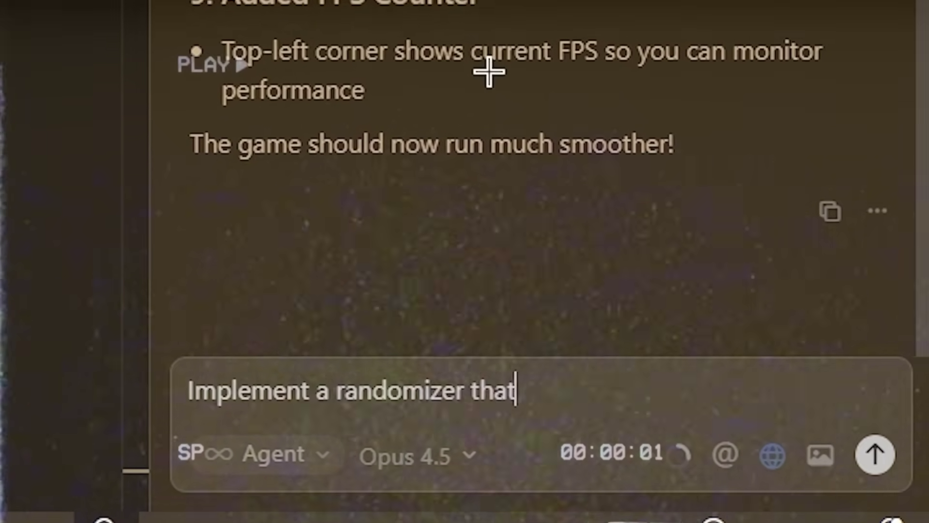
type(" when you kill an emeny they ")
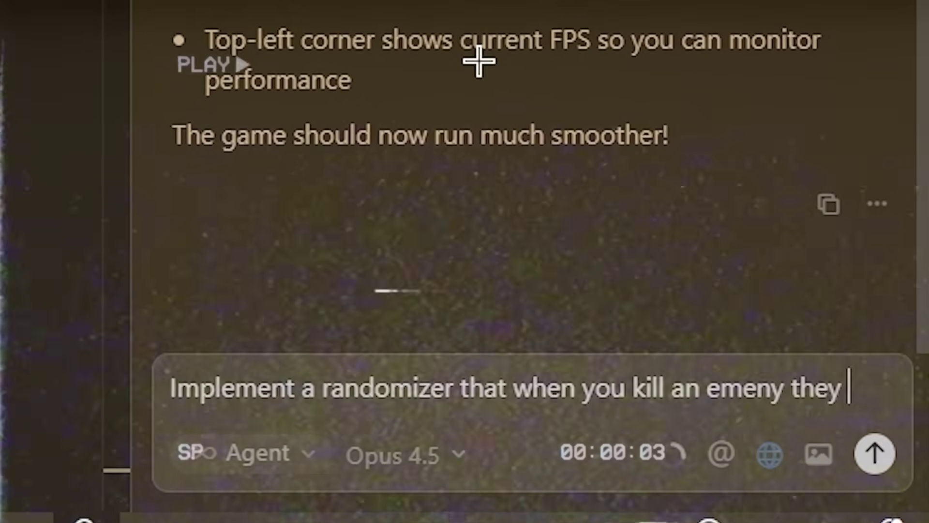
type("either drop a w")
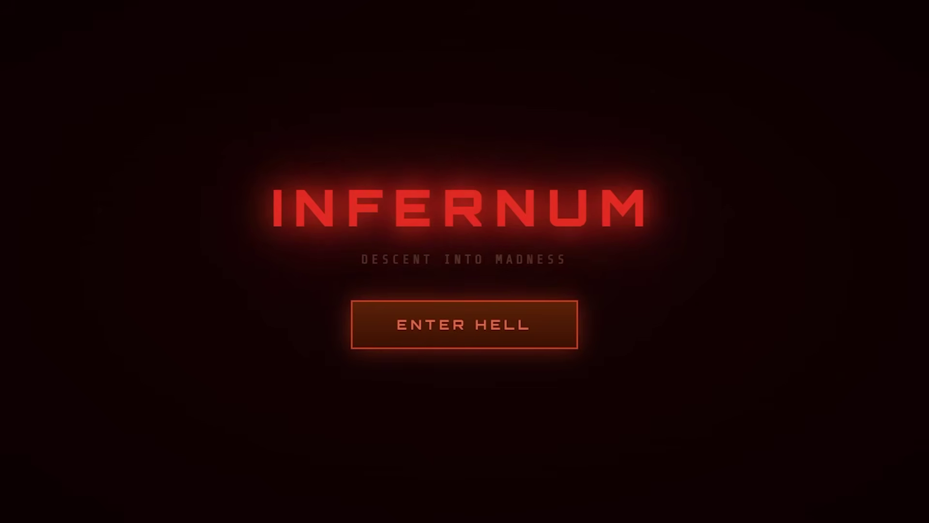
Step: Start the Infernum game and move forward and left through the arena past the pillars and lava pools
left_click(464, 325)
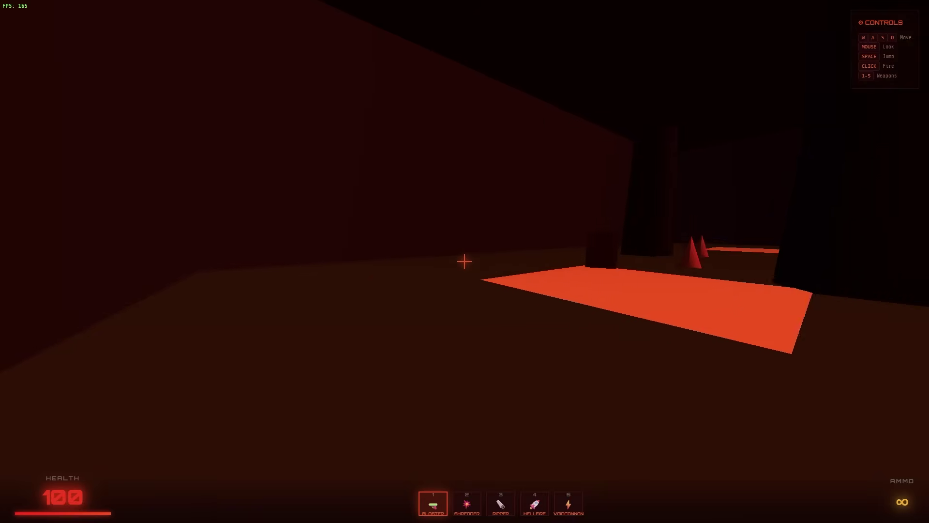
key("w")
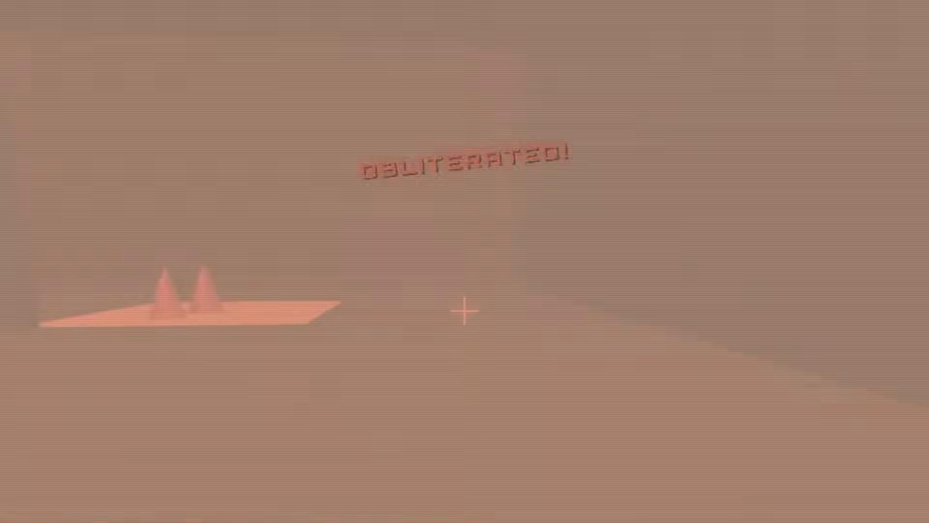
key("w")
key("a")
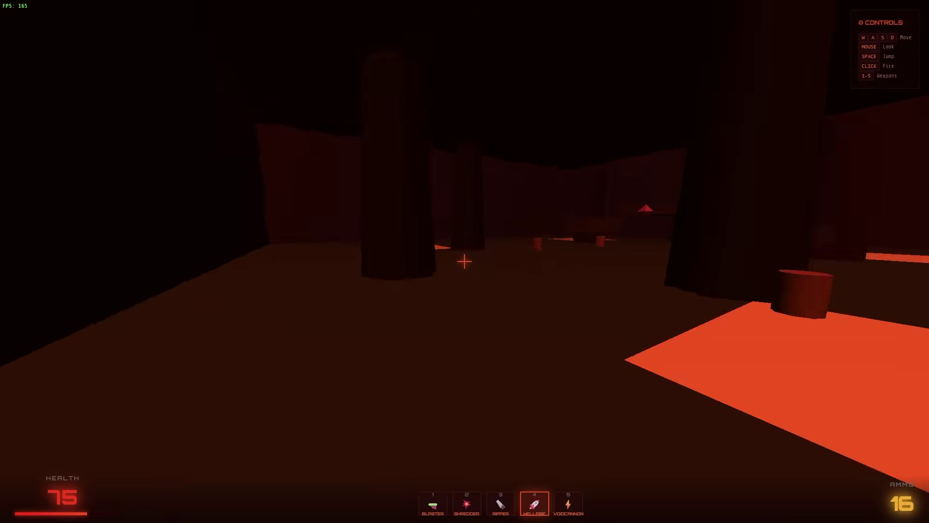
key("w")
key("a")
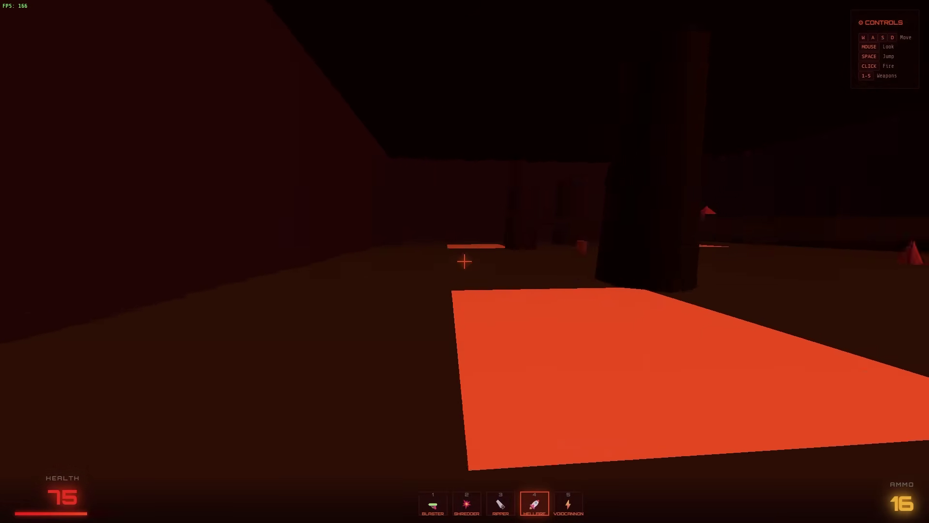
Step: Test jumping and firing the Hellfire weapon, and collect the floating cyan cube near the red spikes
key("space")
left_click(464, 262)
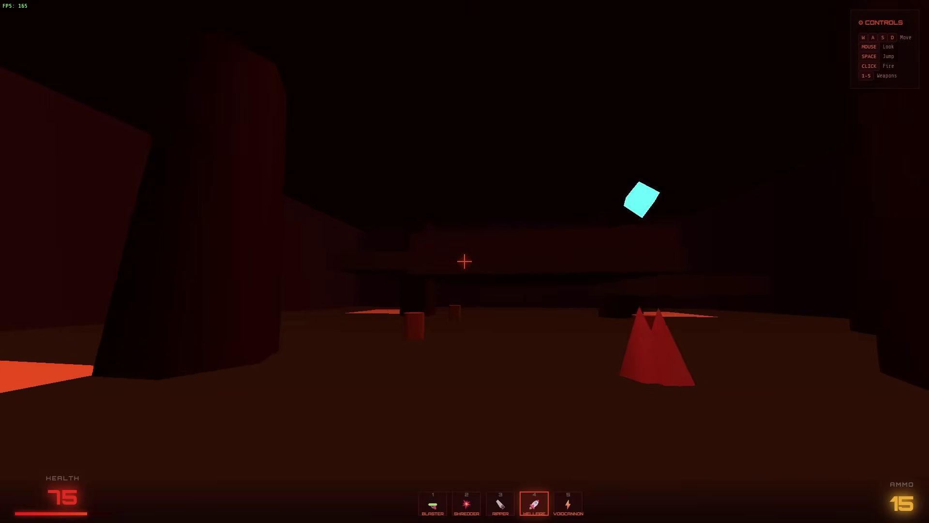
key("w")
key("space")
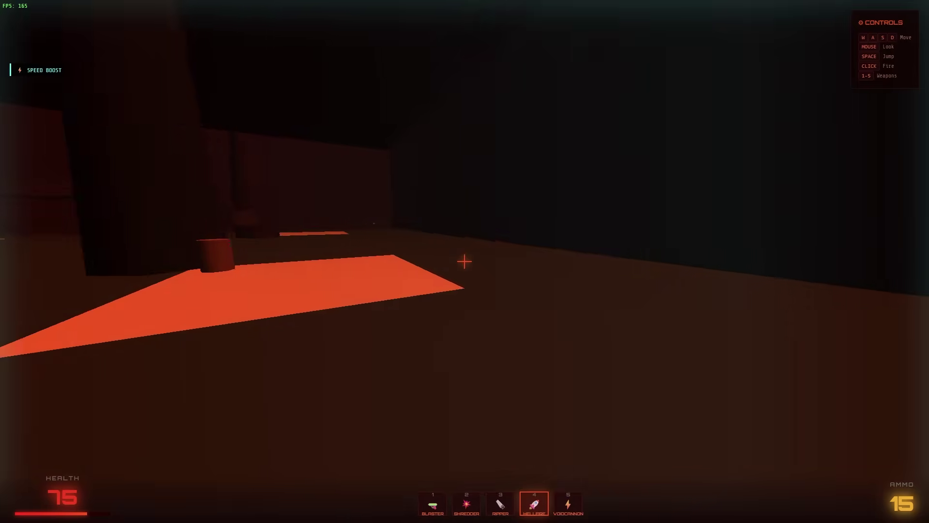
Step: Test the speed boost by running along the arena's outer walls, past the lava pools and pillars
key("w")
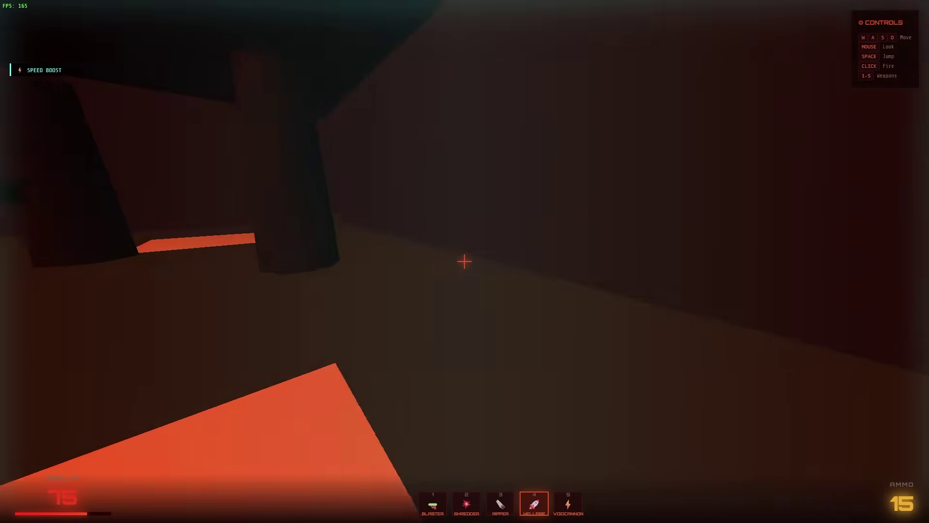
key("w")
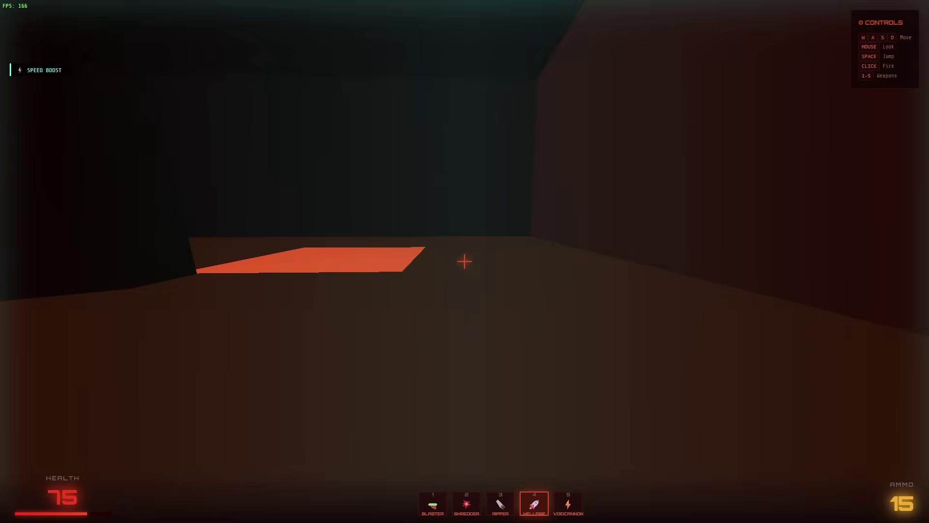
key("w")
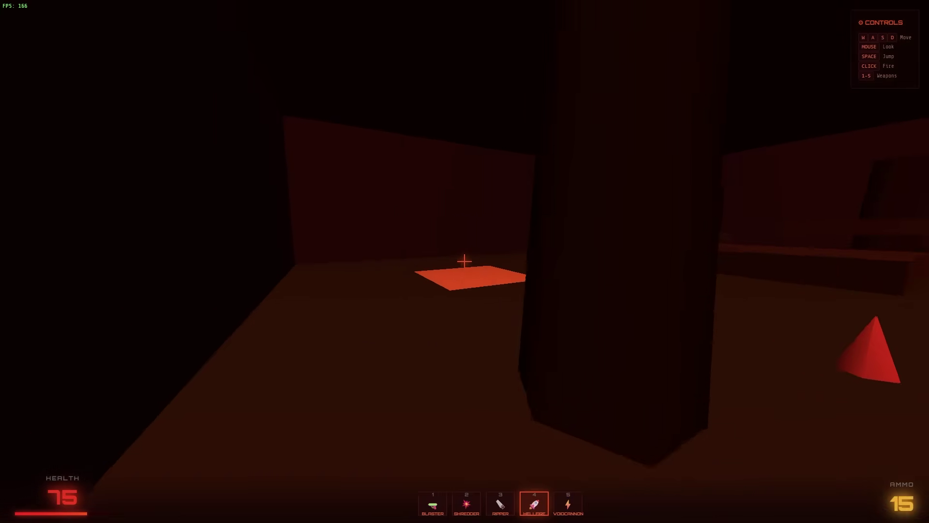
key("w")
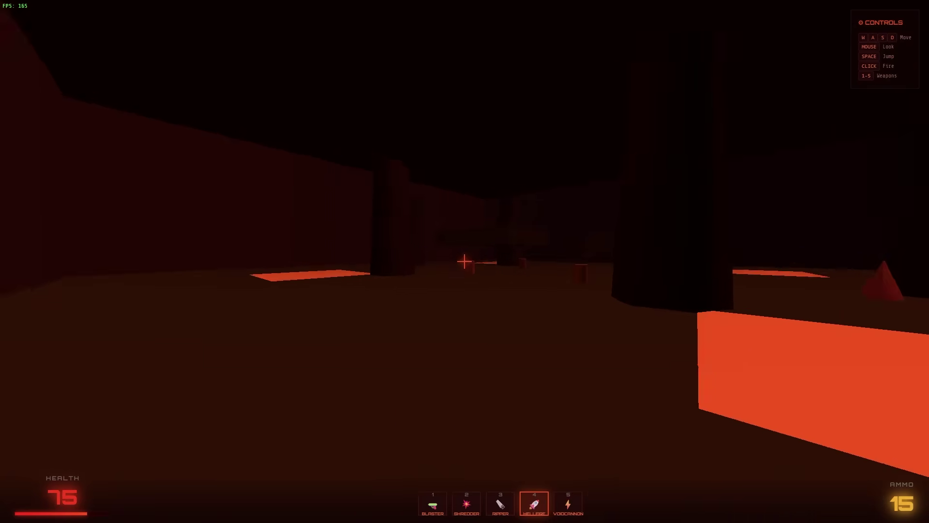
key("w")
Step: Fire the Hellfire weapon while advancing on the cyan ring-shaped object, and strafe right past the pillars
left_click(464, 261)
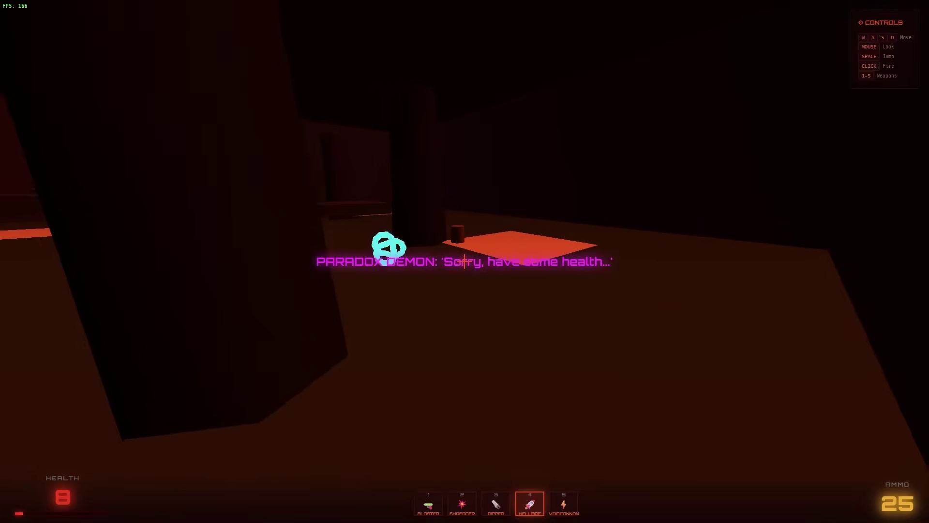
key("w")
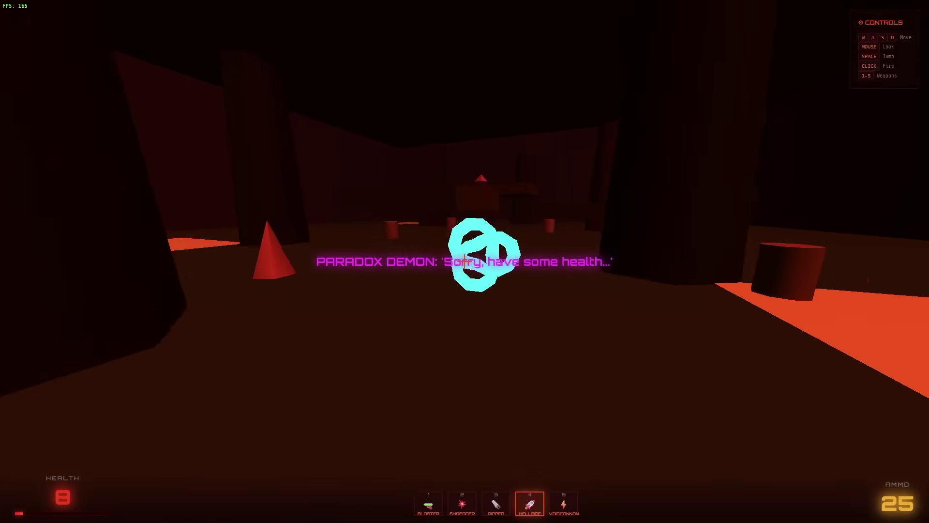
left_click(464, 262)
key("w")
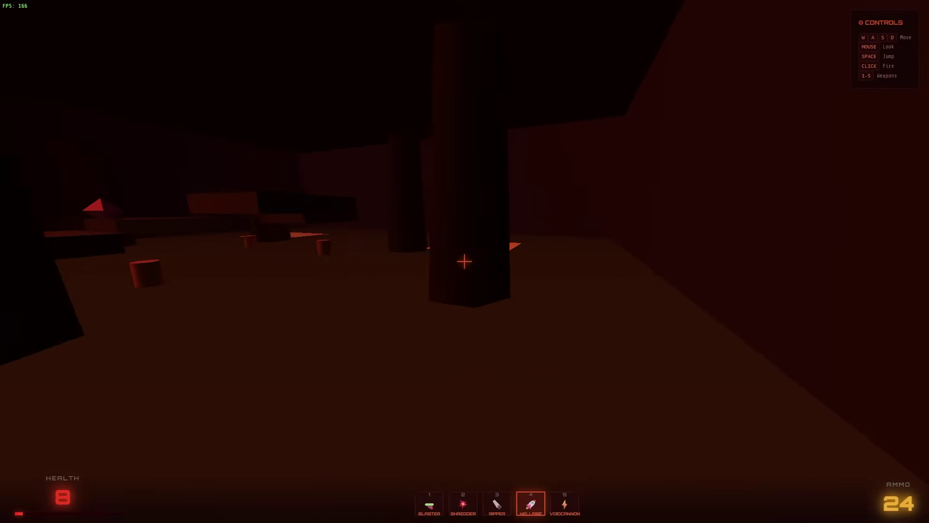
key("d")
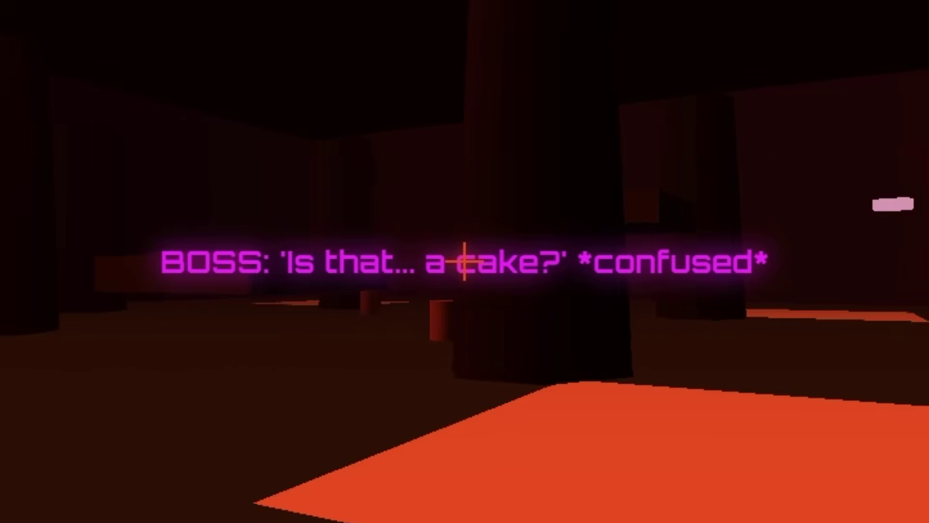
Step: Playtest the Infernal Overlord boss fight by strafing around the lava pool, collecting the demonic cake and advancing on the boss
key("a")
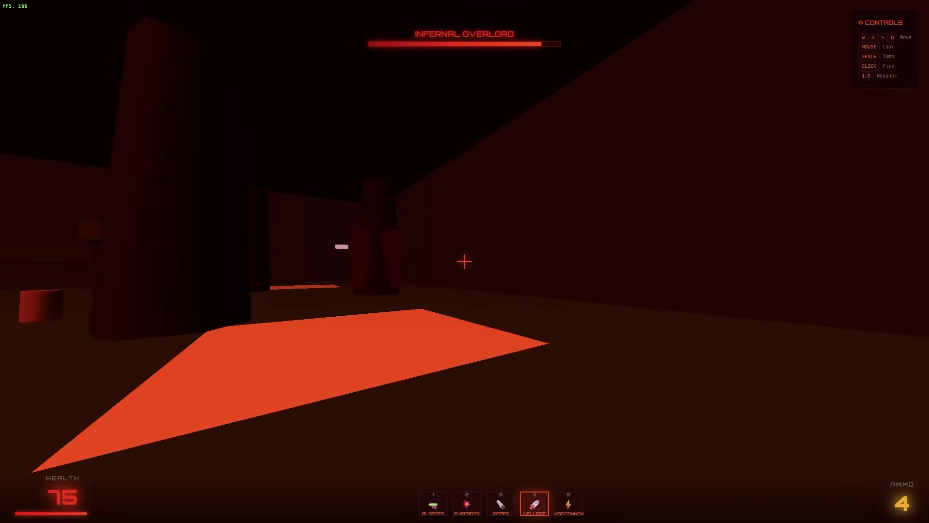
key("d")
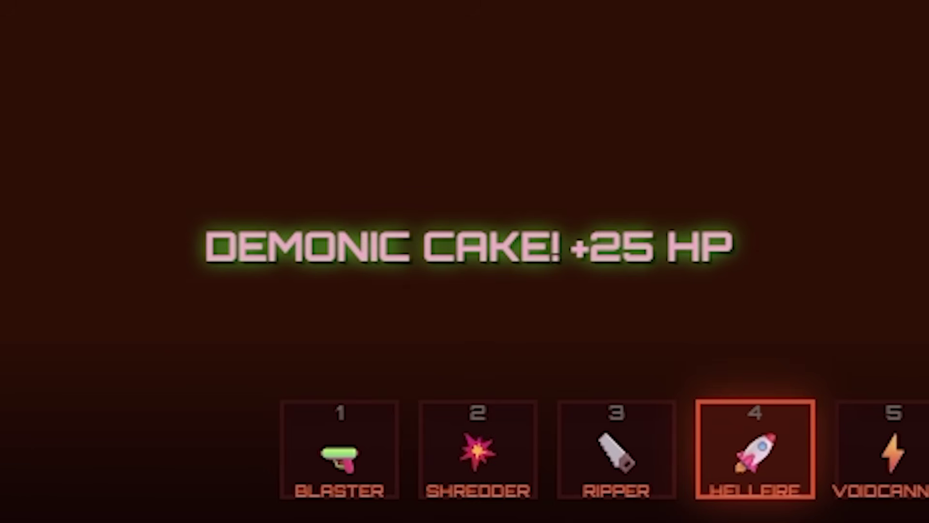
key("d")
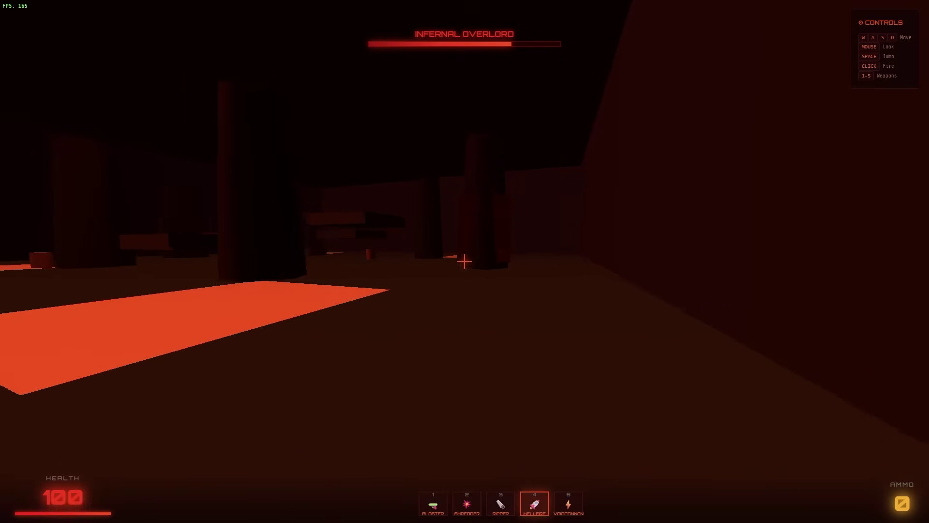
key("w")
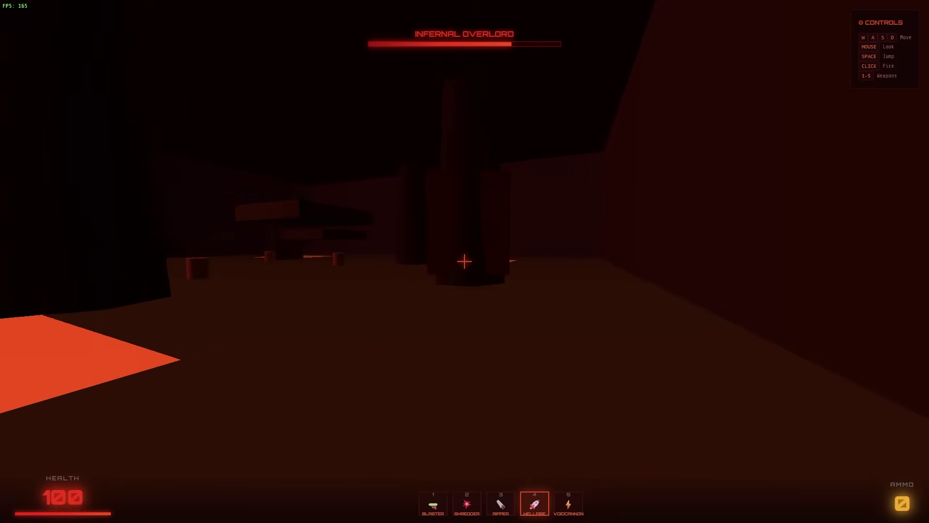